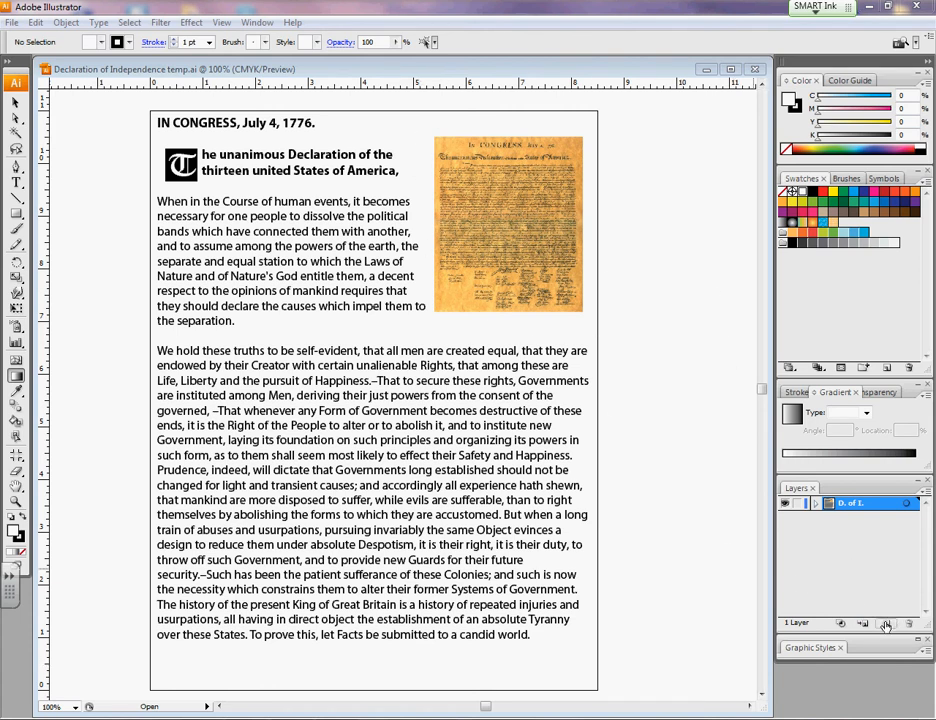
Create a new layer and name it "Border for pic".
{"action": "key", "text": "ctrl+l"}
{"action": "double_click", "coordinate": [851, 508]}
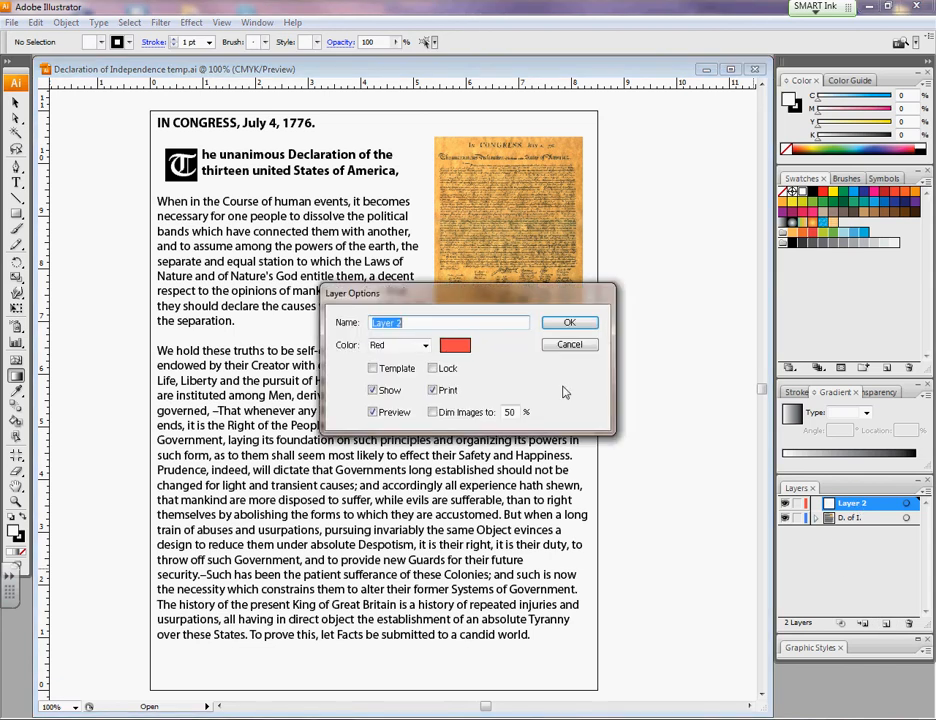
{"action": "type", "text": "Border for pic"}
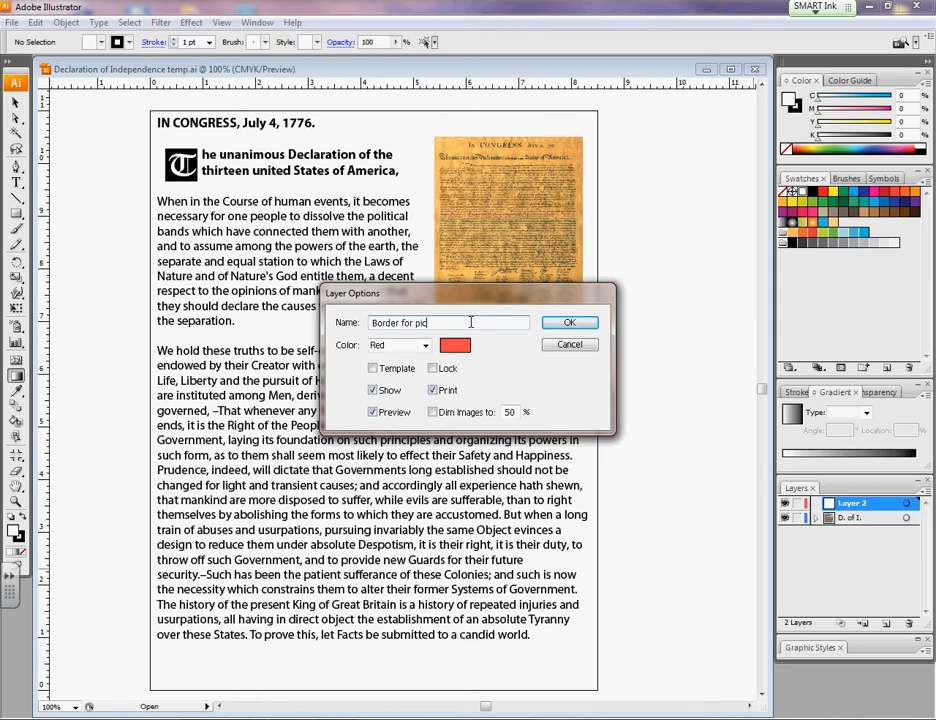
{"action": "left_click", "coordinate": [563, 323]}
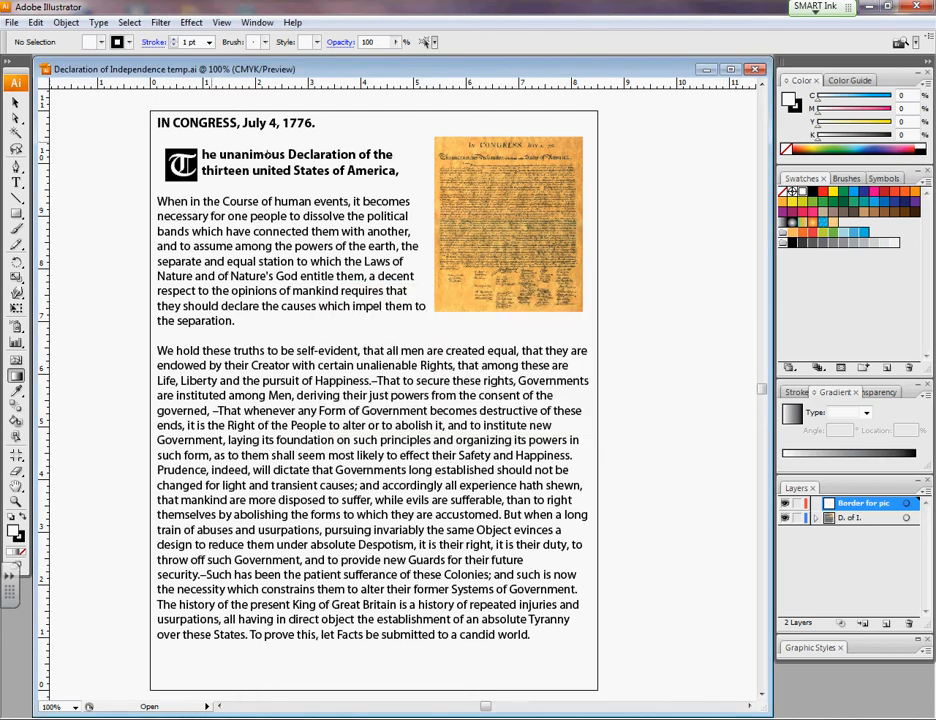
Draw a black rectangle without stroke, about 2.9 by 3.42 in, slightly overlapping all edges of the document picture.
{"action": "left_click", "coordinate": [18, 210]}
{"action": "left_click", "coordinate": [88, 41]}
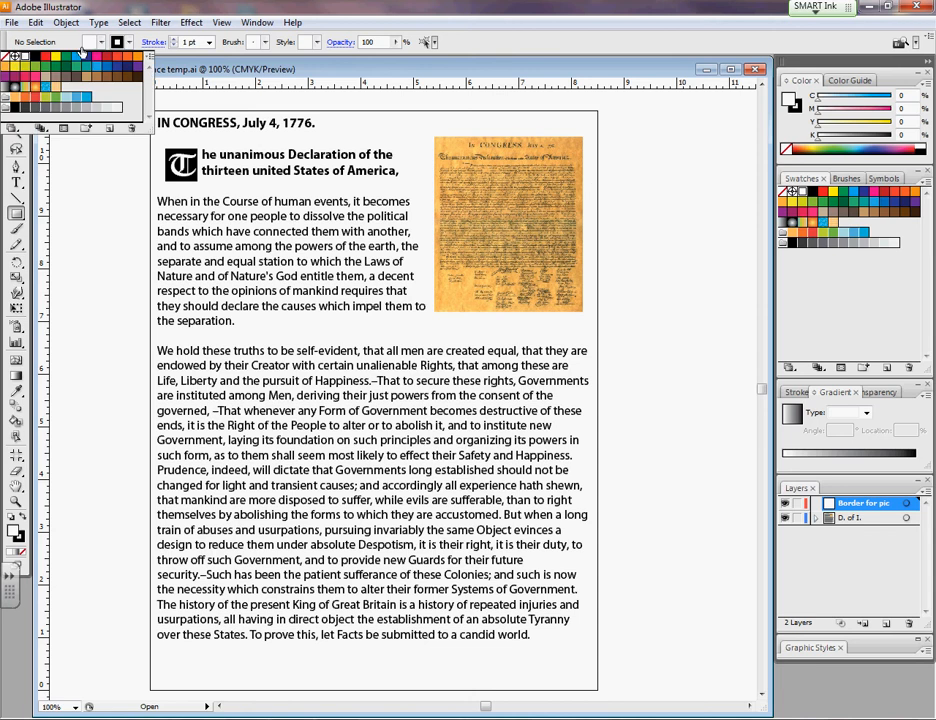
{"action": "left_click", "coordinate": [35, 59]}
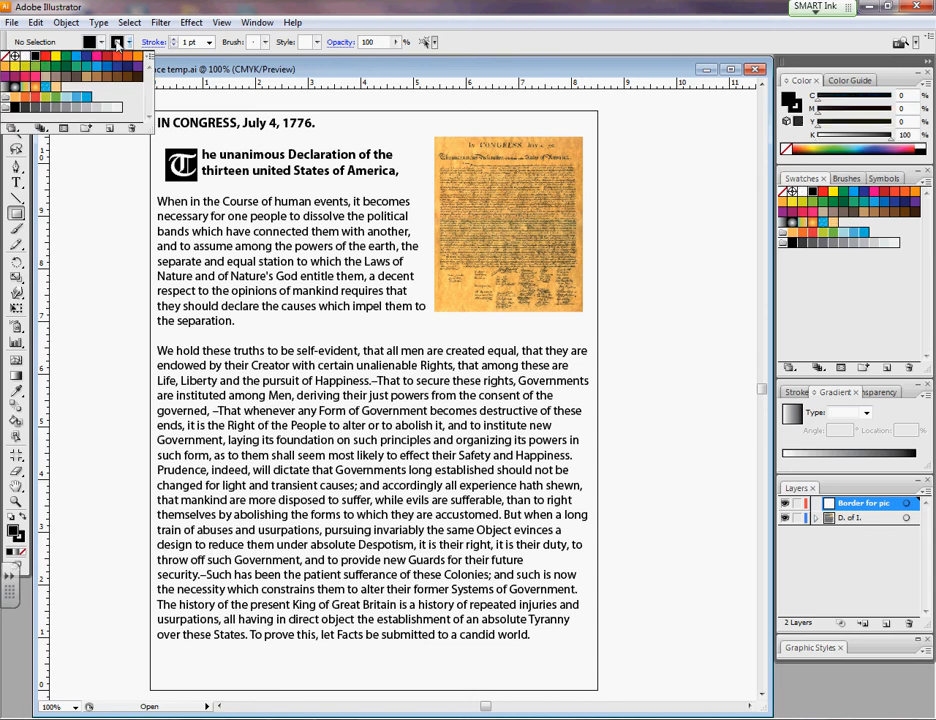
{"action": "left_click", "coordinate": [6, 58]}
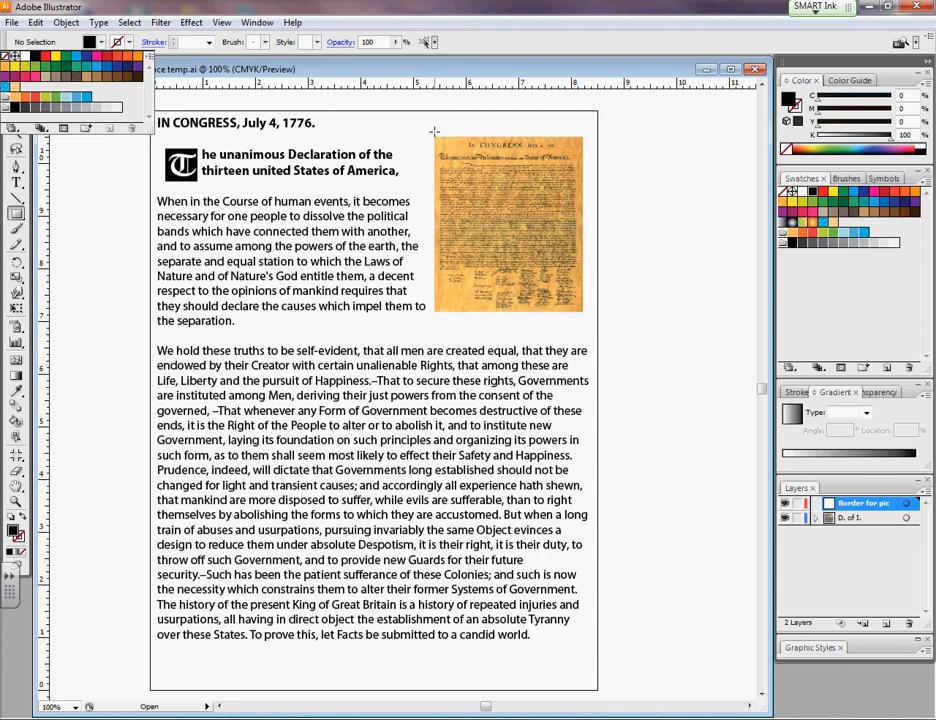
{"action": "mouse_move", "coordinate": [432, 133]}
{"action": "left_mouse_down"}
{"action": "mouse_move", "coordinate": [487, 269]}
{"action": "mouse_move", "coordinate": [586, 314]}
{"action": "left_mouse_up"}
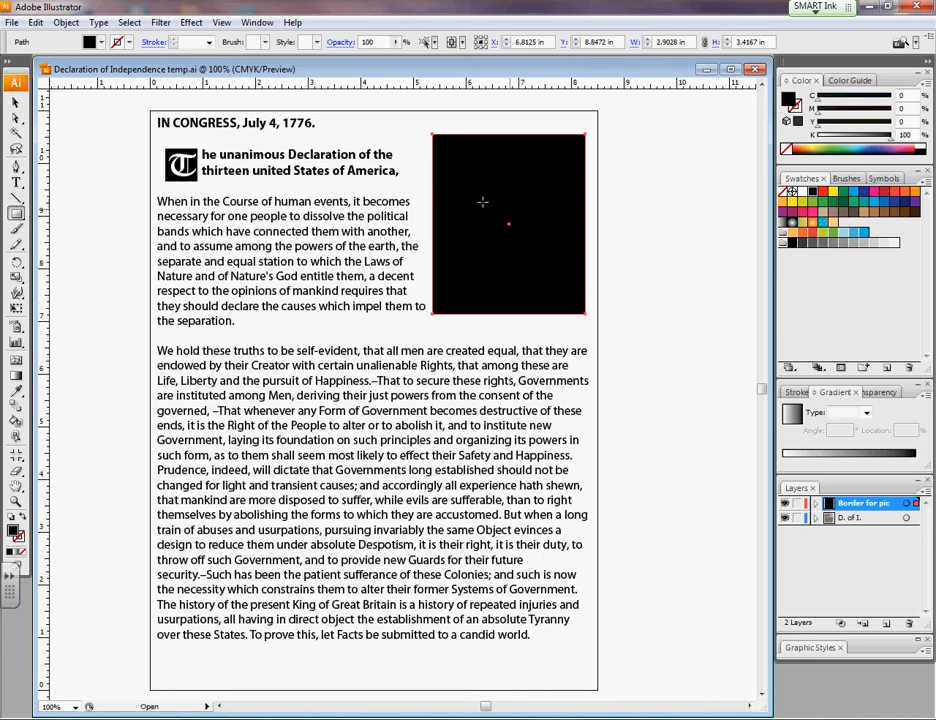
Move the "Border for pic" layer below the "D. of I." layer and deselect the artwork.
{"action": "left_click", "coordinate": [851, 559]}
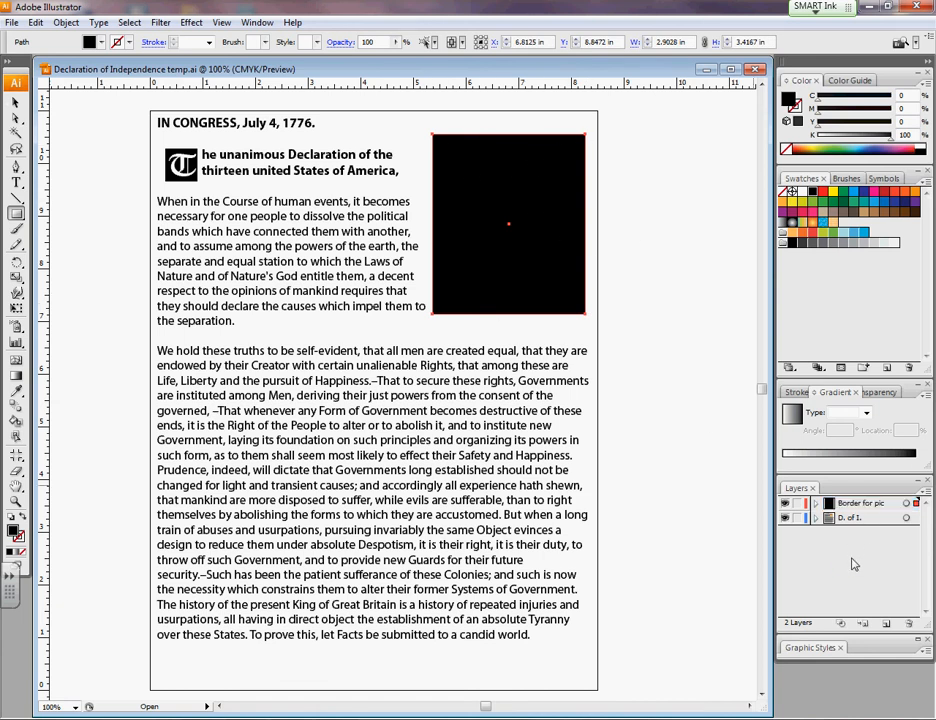
{"action": "left_click", "coordinate": [857, 506]}
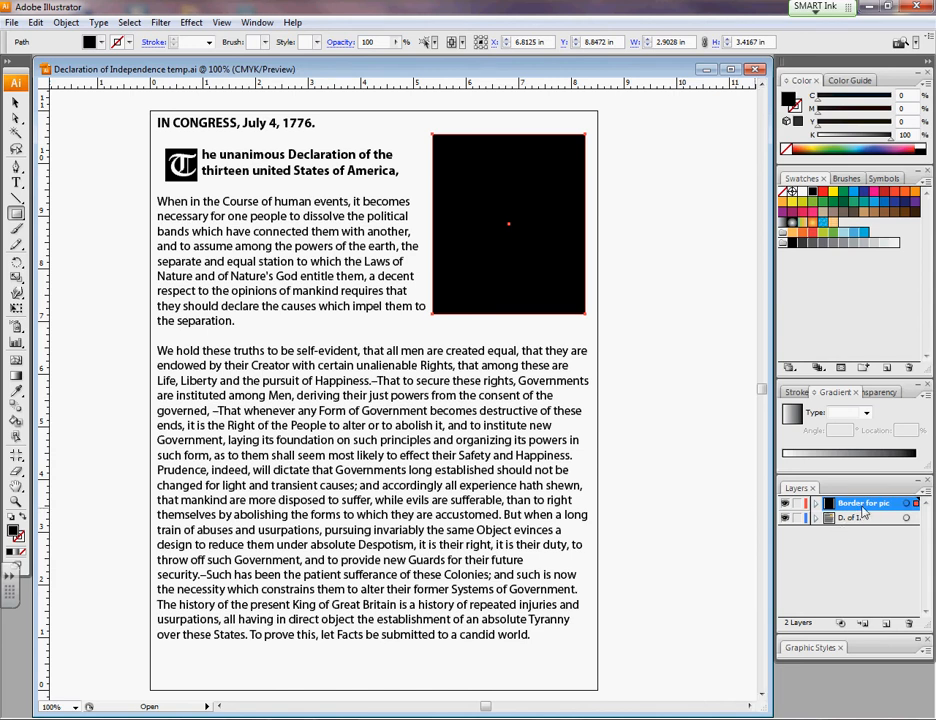
{"action": "left_click_drag", "start_coordinate": [857, 508], "coordinate": [855, 533]}
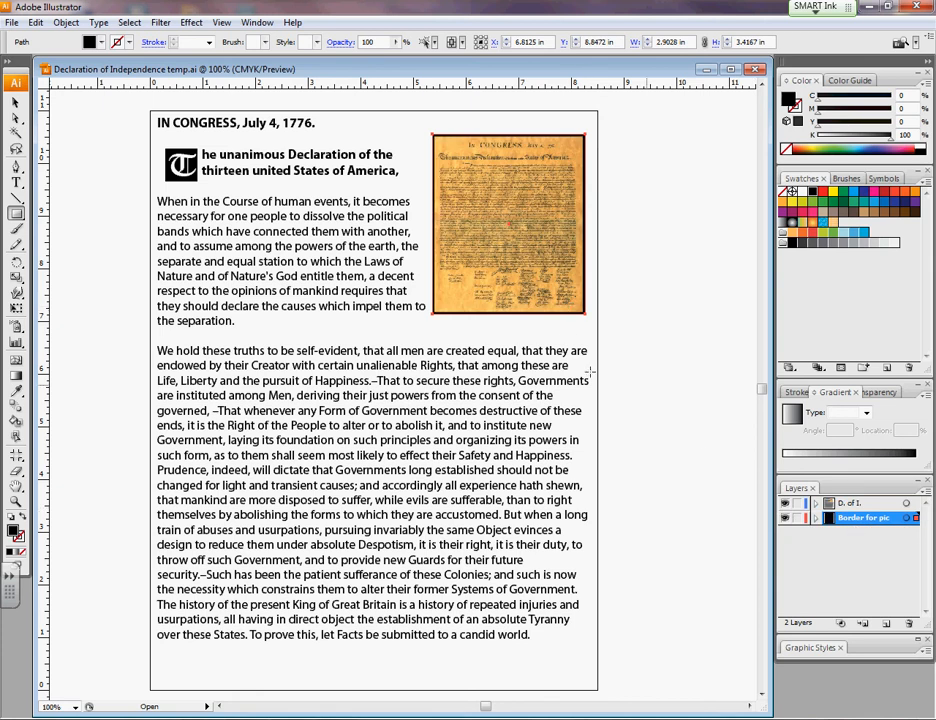
{"action": "left_click", "coordinate": [15, 102]}
{"action": "left_click", "coordinate": [324, 213]}
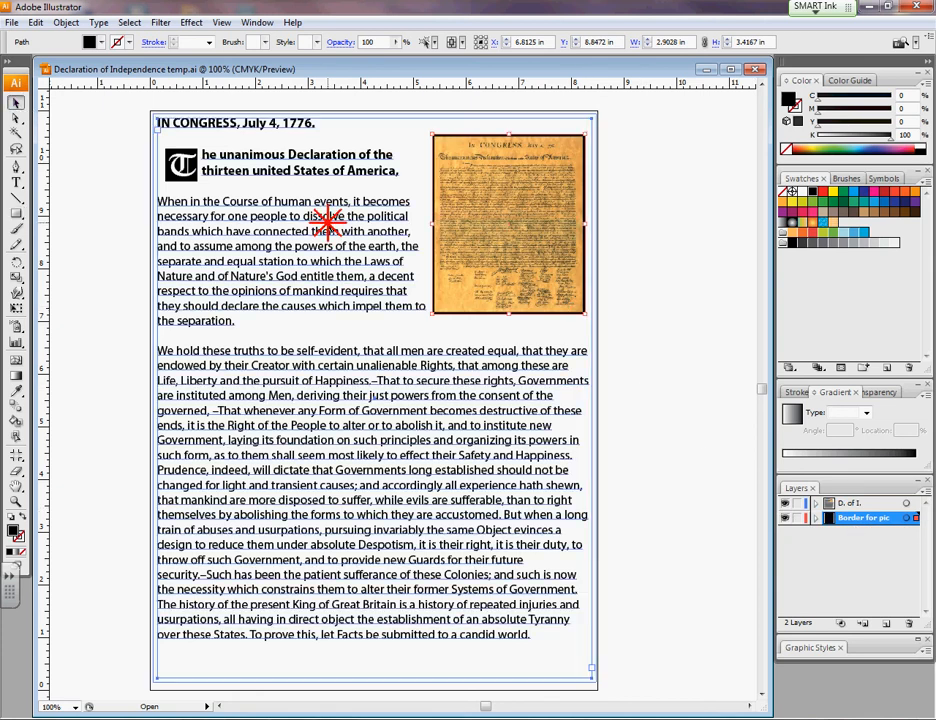
{"action": "left_click", "coordinate": [643, 291]}
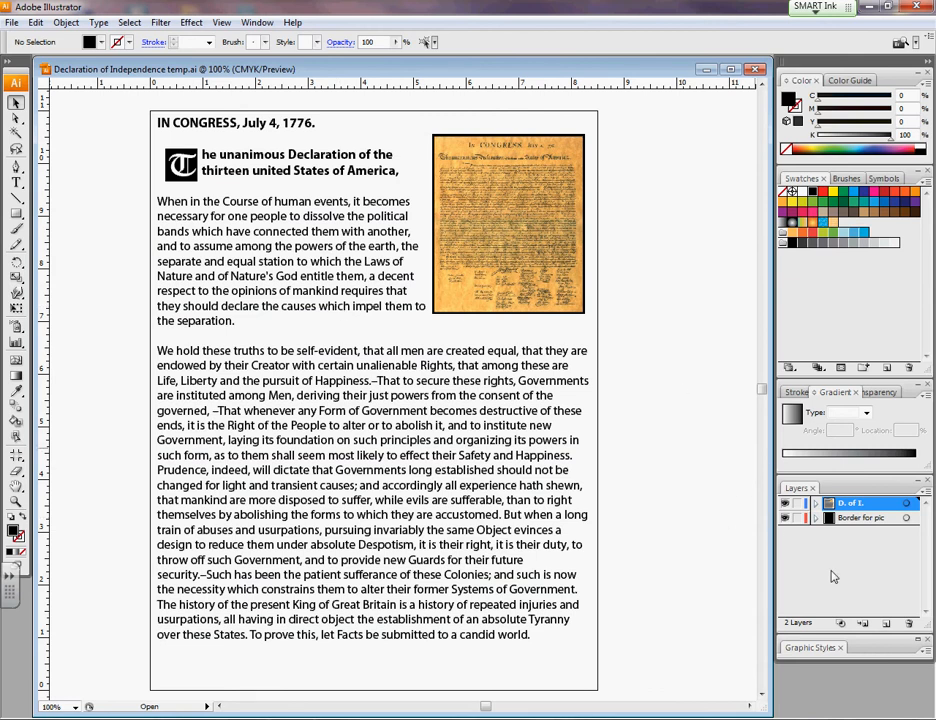
Add another new layer above "D. of I." and name it "Background".
{"action": "left_click", "coordinate": [886, 623]}
{"action": "double_click", "coordinate": [860, 503]}
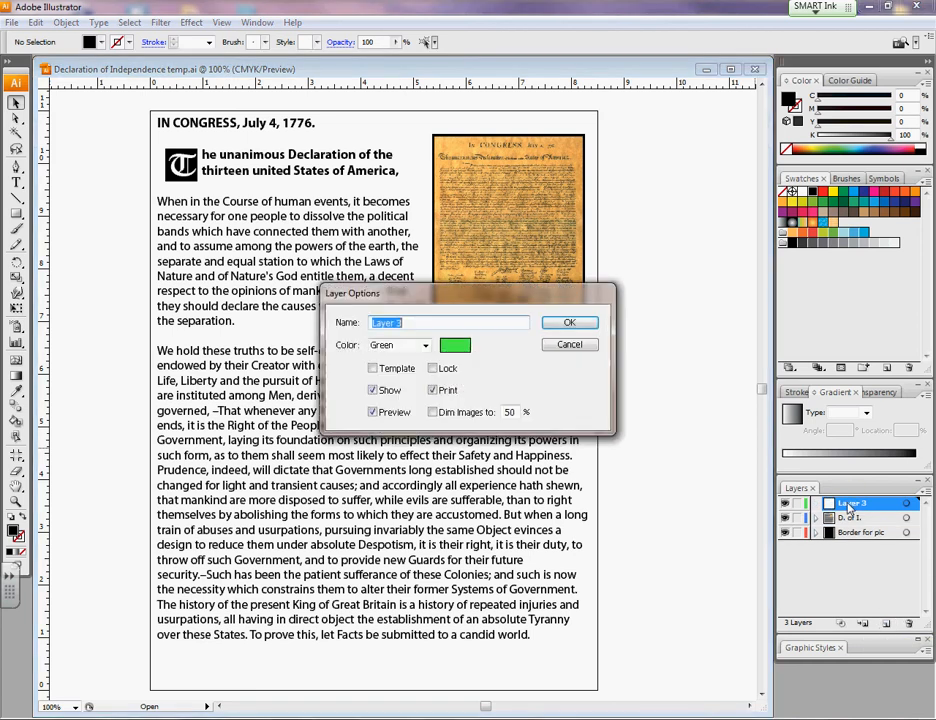
{"action": "type", "text": "Back"}
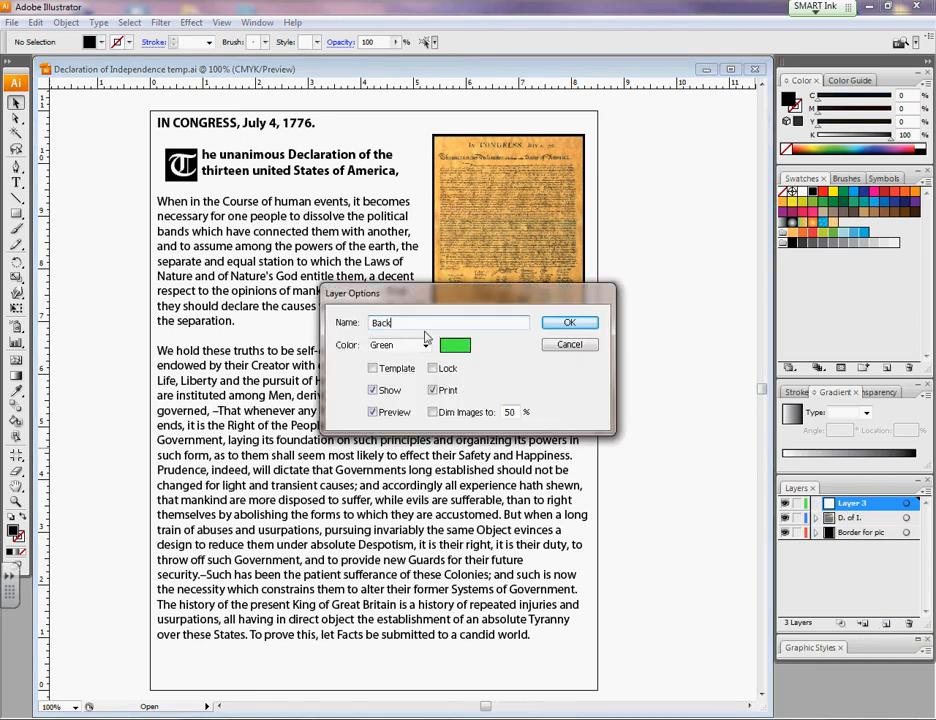
{"action": "type", "text": "ground"}
{"action": "key", "text": "Return"}
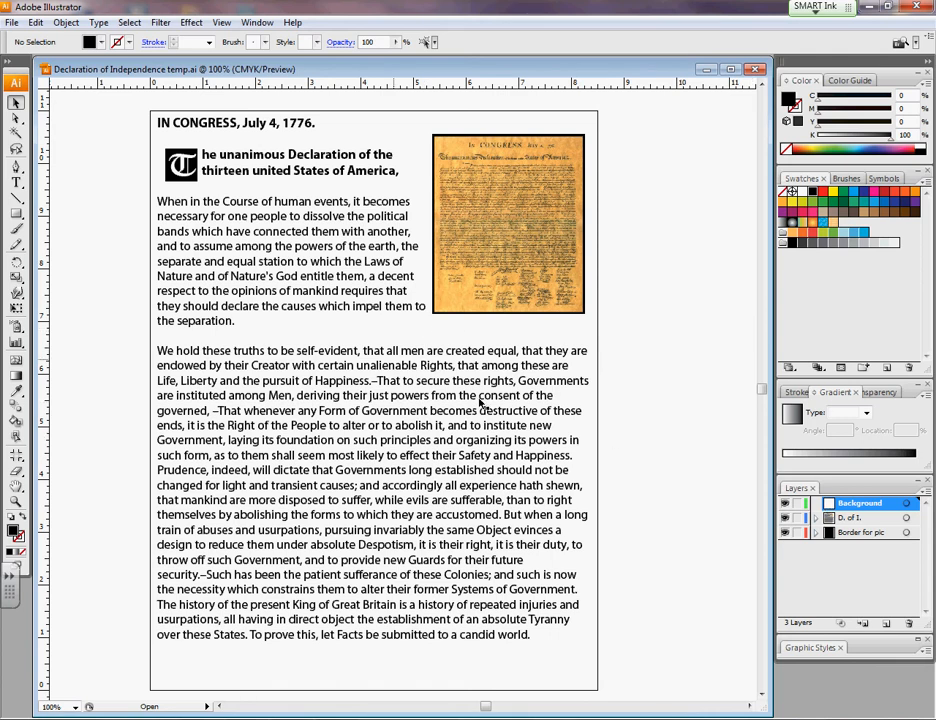
Draw a yellow rectangle without stroke, about 8.6 by 11.1 in, covering the whole page on the "Background" layer.
{"action": "left_click", "coordinate": [16, 378]}
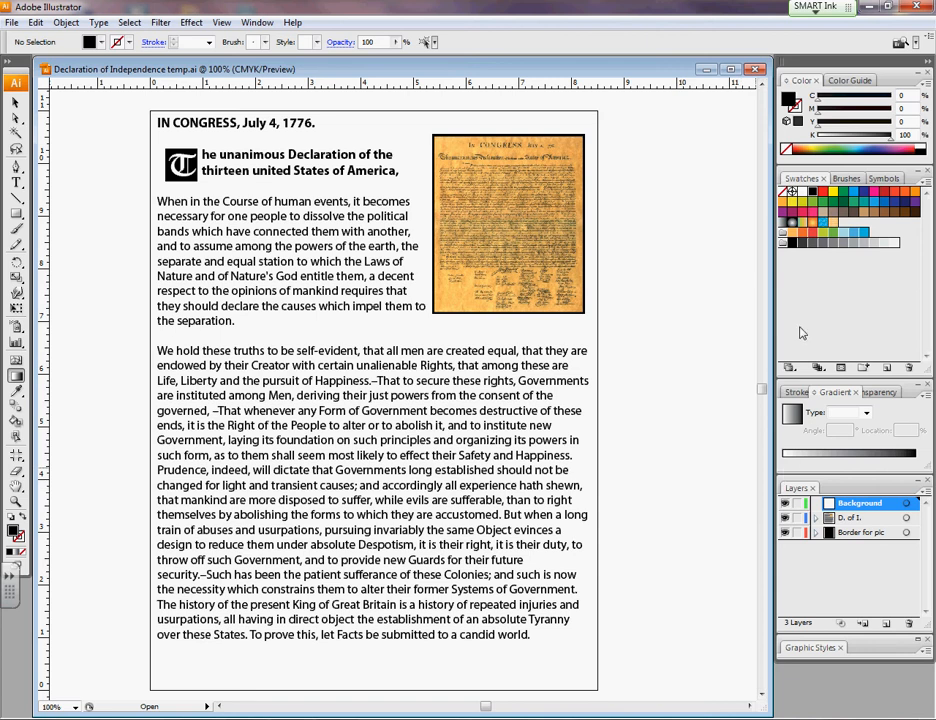
{"action": "left_click", "coordinate": [792, 201]}
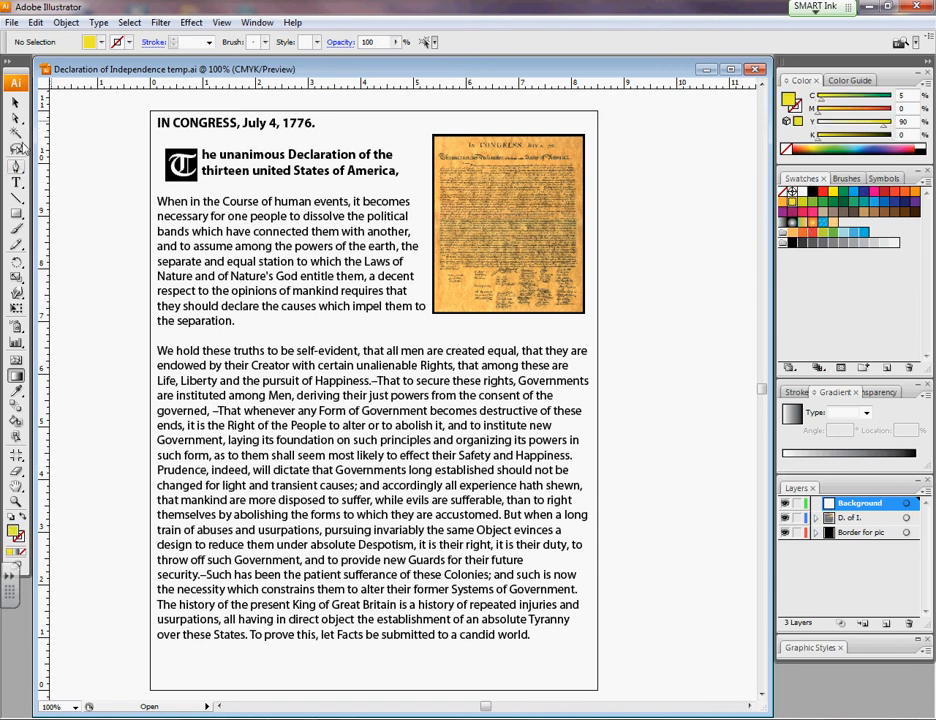
{"action": "left_click", "coordinate": [16, 213]}
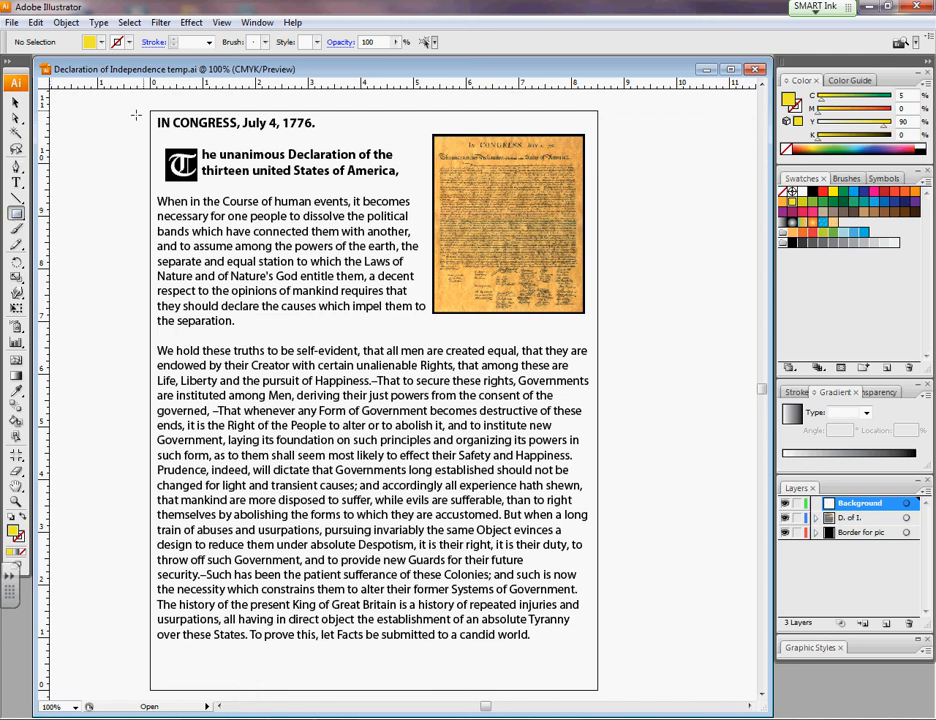
{"action": "left_click_drag", "start_coordinate": [147, 108], "coordinate": [600, 690]}
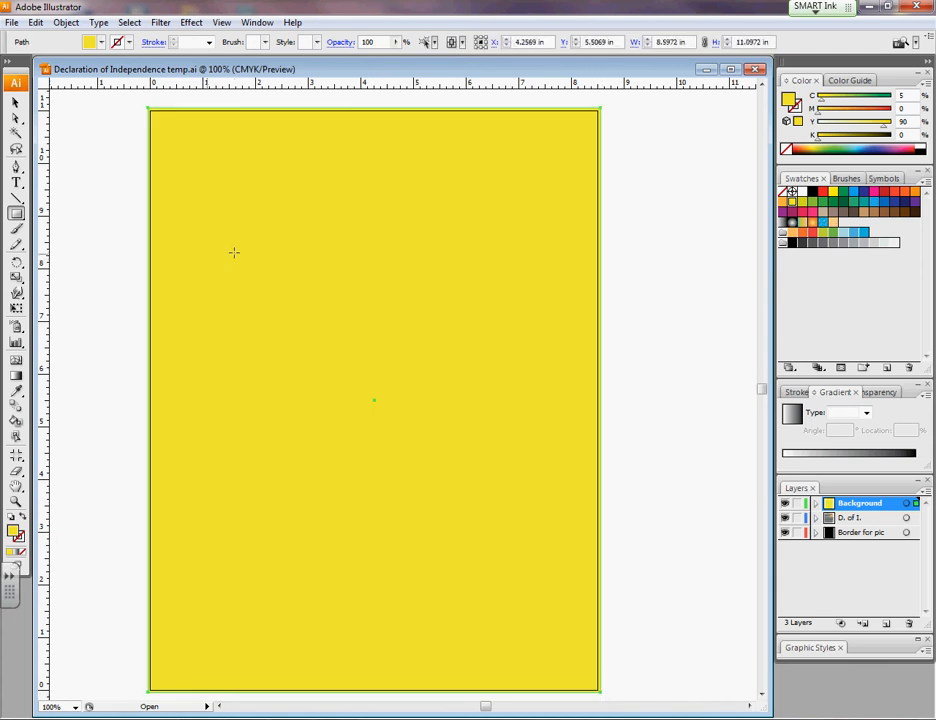
Fill the page rectangle with tan (C 25, M 40, Y 65, K 0) and move the "Background" layer below "Border for pic".
{"action": "left_click", "coordinate": [830, 212]}
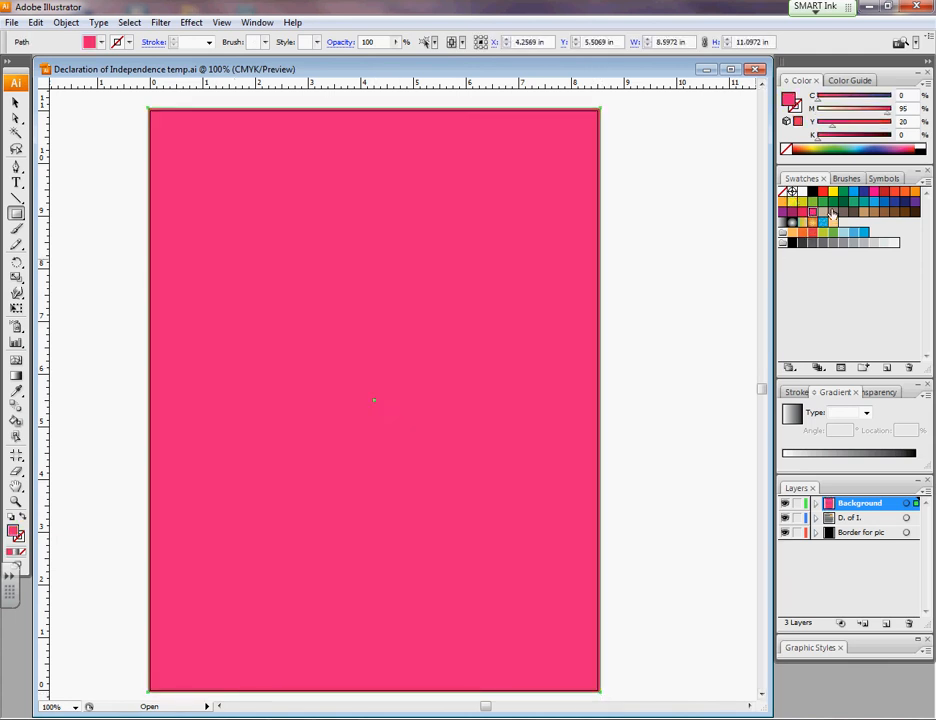
{"action": "left_click", "coordinate": [840, 212]}
{"action": "left_click", "coordinate": [862, 204]}
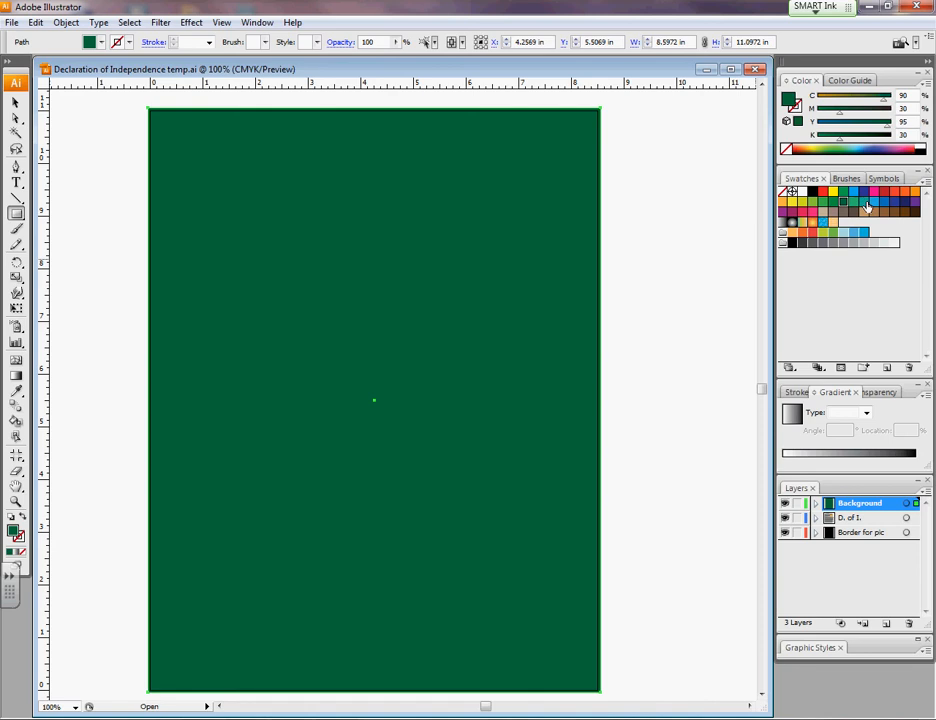
{"action": "left_click", "coordinate": [864, 213]}
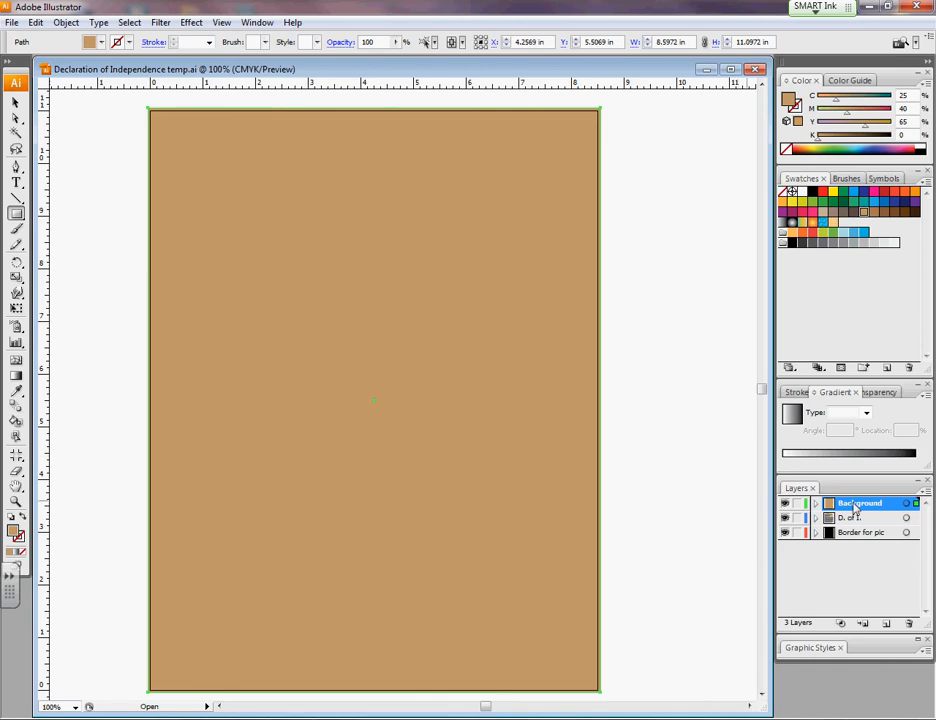
{"action": "left_click_drag", "start_coordinate": [860, 510], "coordinate": [858, 546]}
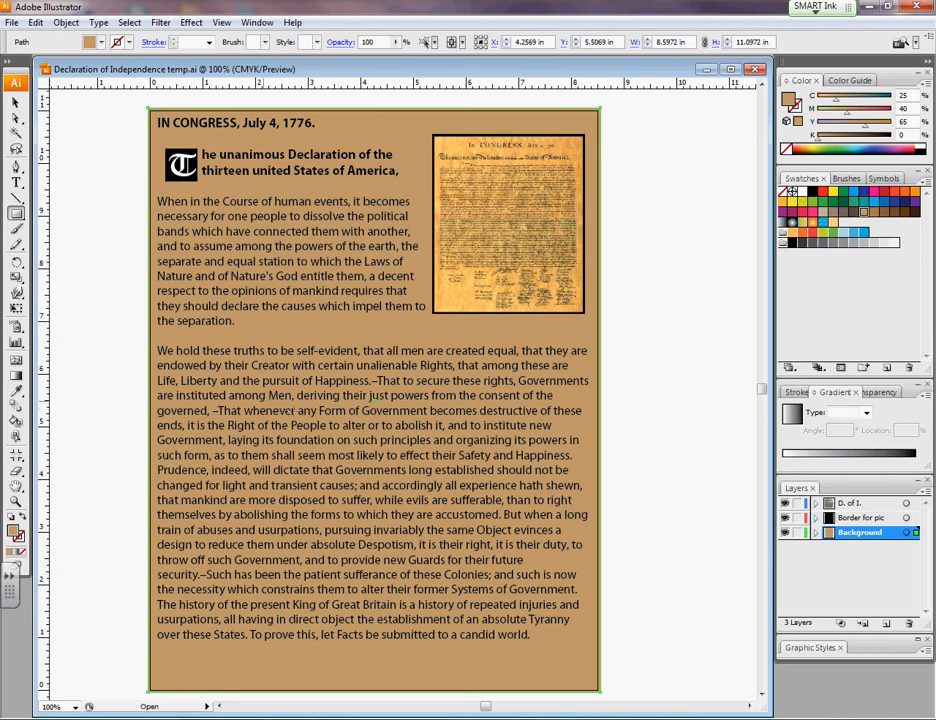
Fill the background rectangle with grey-brown (C 50, M 50, Y 60, K 25) and load the Stone and Brick gradient library.
{"action": "left_click", "coordinate": [16, 377]}
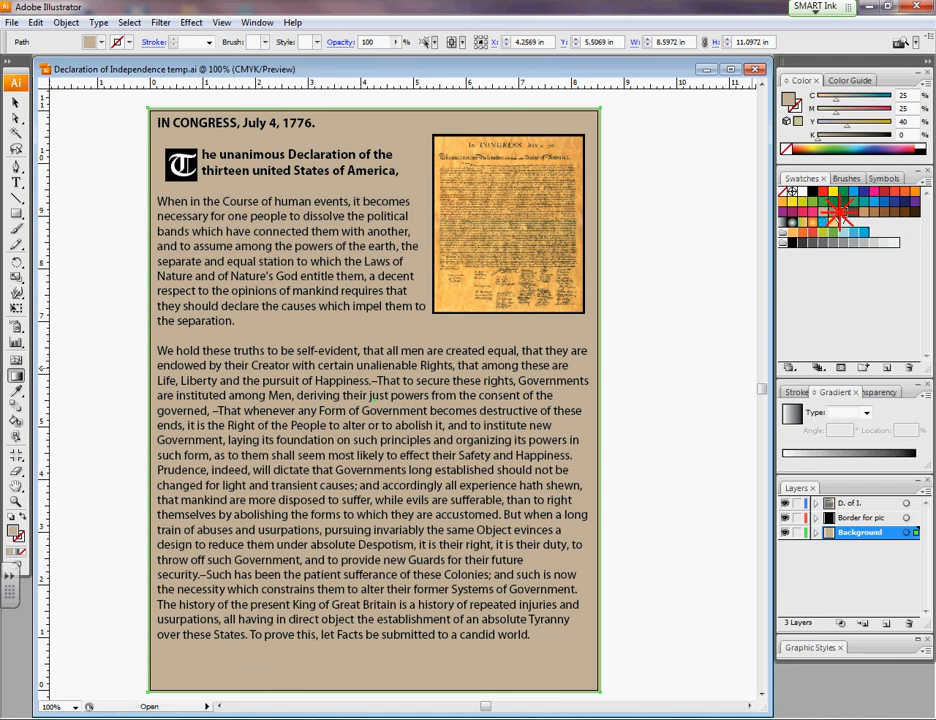
{"action": "left_click", "coordinate": [843, 212]}
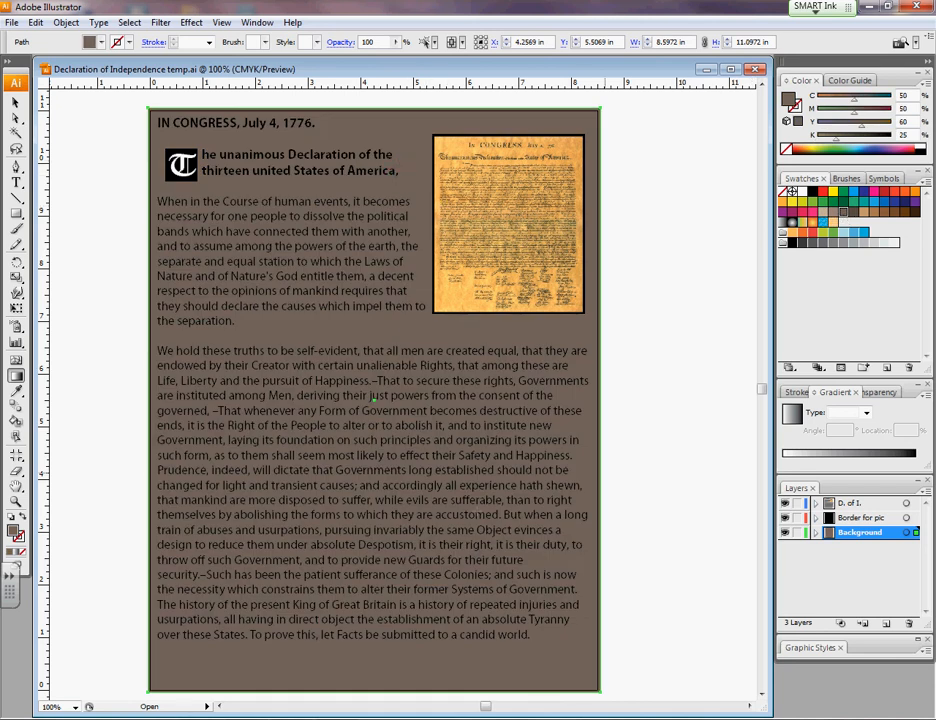
{"action": "left_click", "coordinate": [789, 367]}
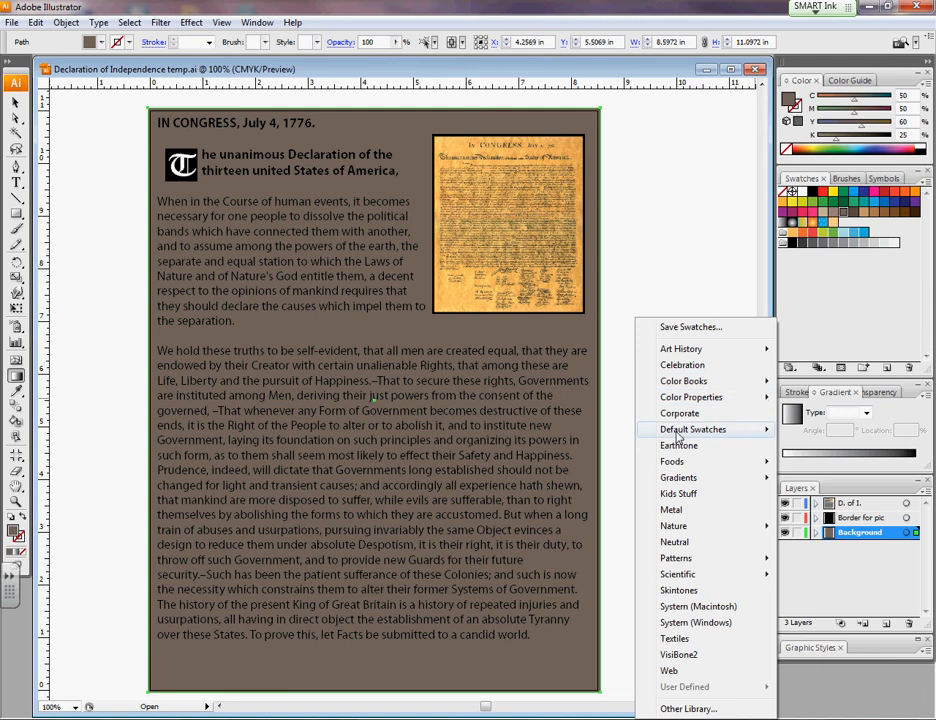
{"action": "left_click", "coordinate": [795, 371]}
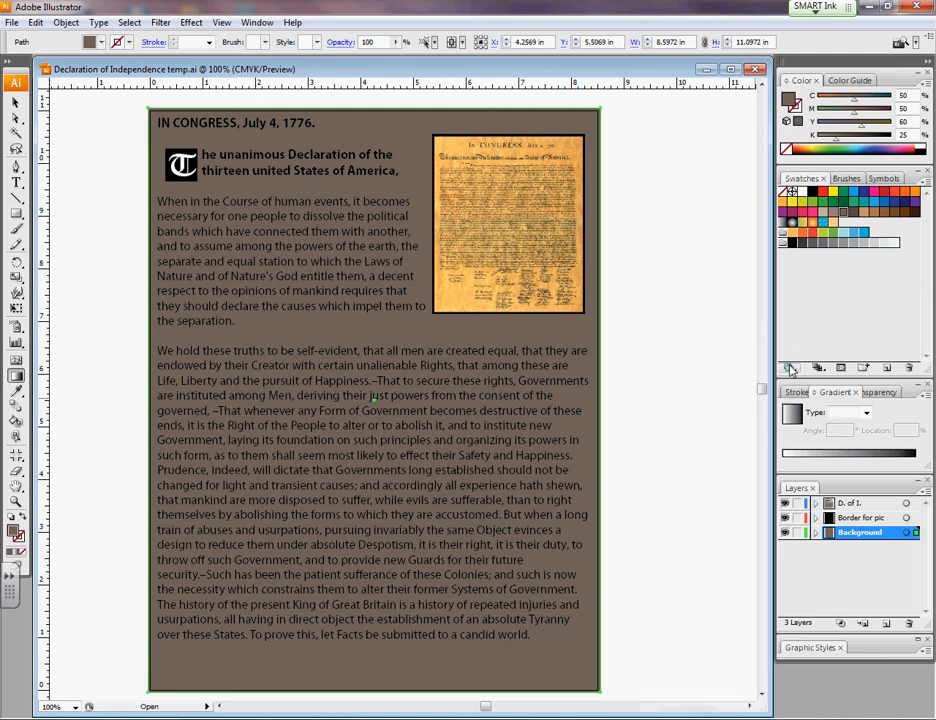
{"action": "left_click", "coordinate": [790, 369]}
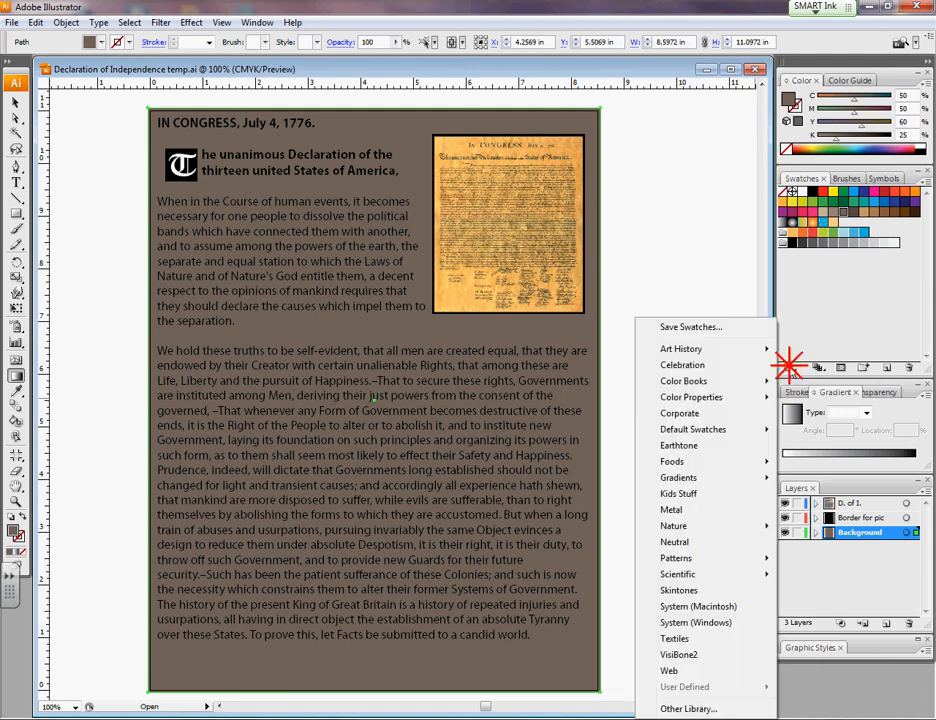
{"action": "mouse_move", "coordinate": [693, 480]}
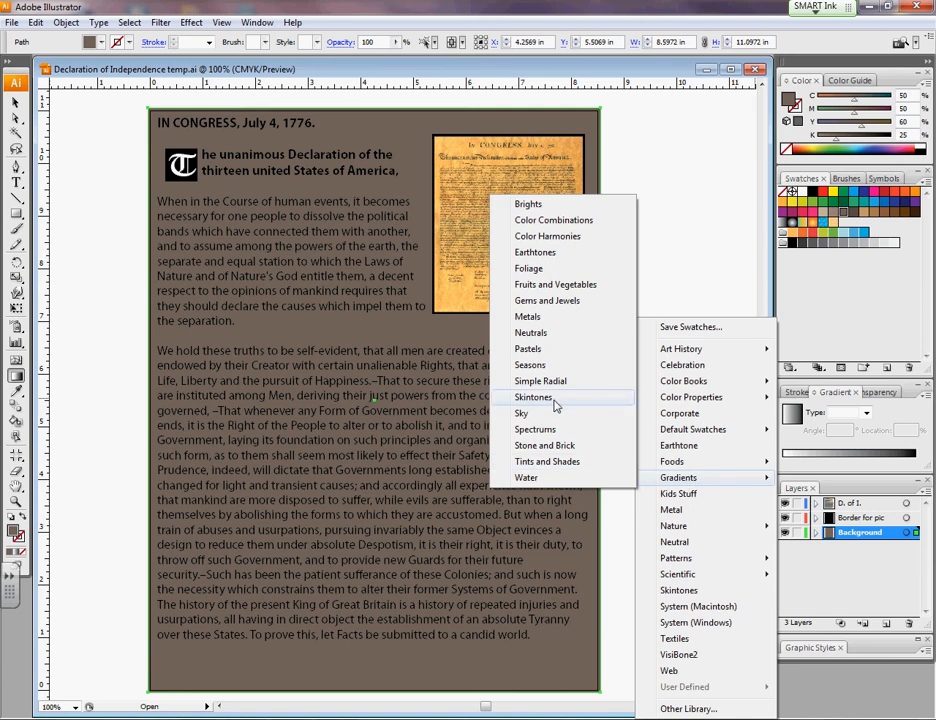
{"action": "left_click", "coordinate": [550, 445]}
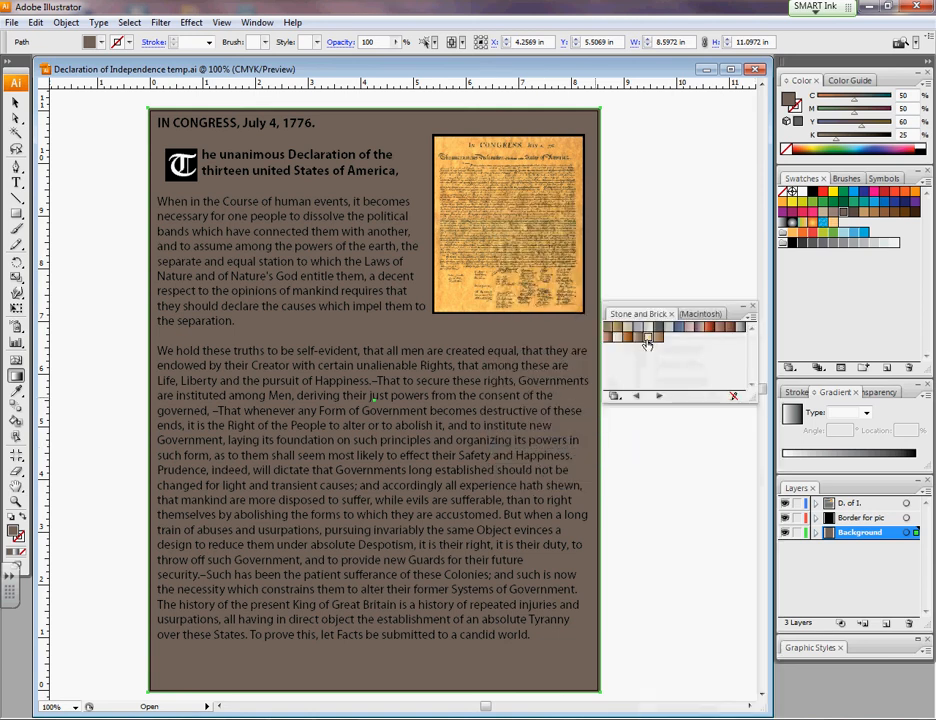
Try the light grey-to-cream Stone and Brick gradient on the background rectangle, angled at 103.36° with cream at the page top.
{"action": "left_click", "coordinate": [648, 328]}
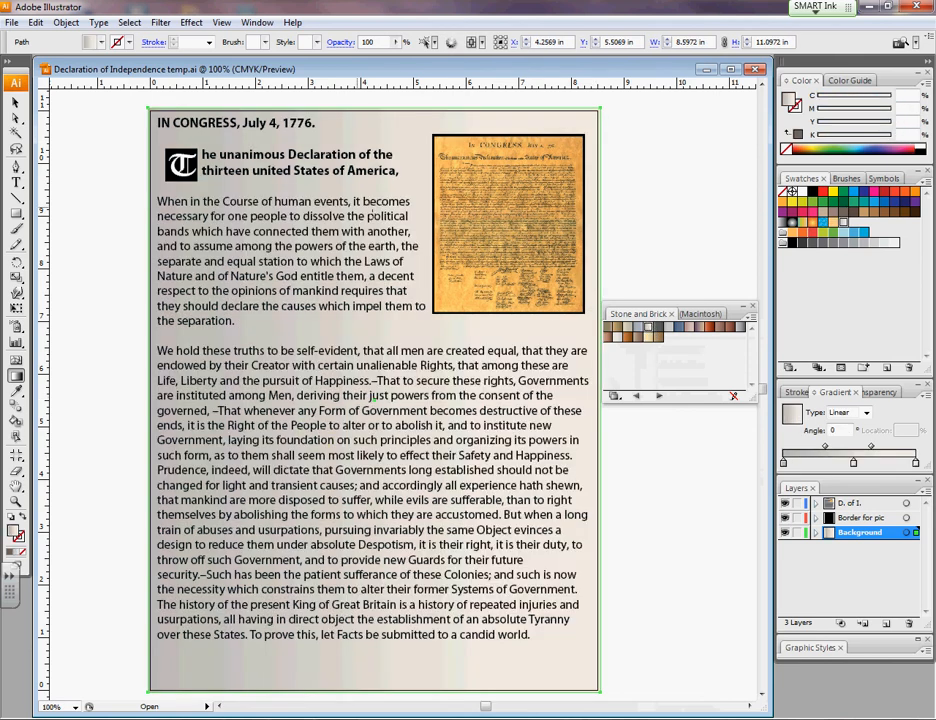
{"action": "left_click_drag", "start_coordinate": [400, 568], "coordinate": [487, 672]}
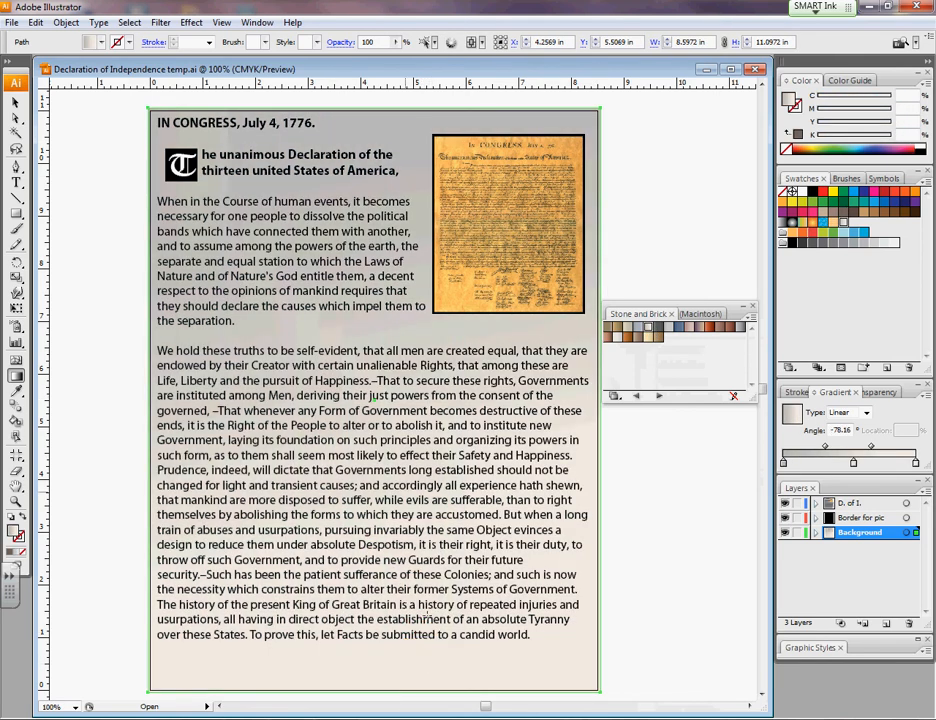
{"action": "left_click_drag", "start_coordinate": [495, 618], "coordinate": [338, 204]}
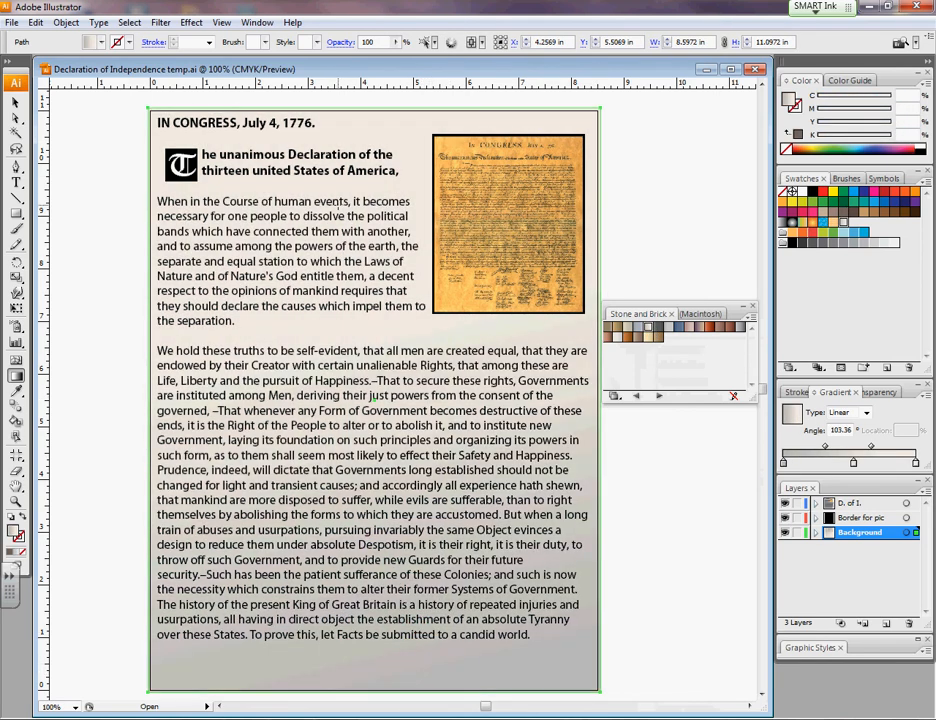
Apply the cream-to-tan Stone and Brick gradient to the background rectangle, running from the page top downward at about -81°.
{"action": "left_click", "coordinate": [650, 337]}
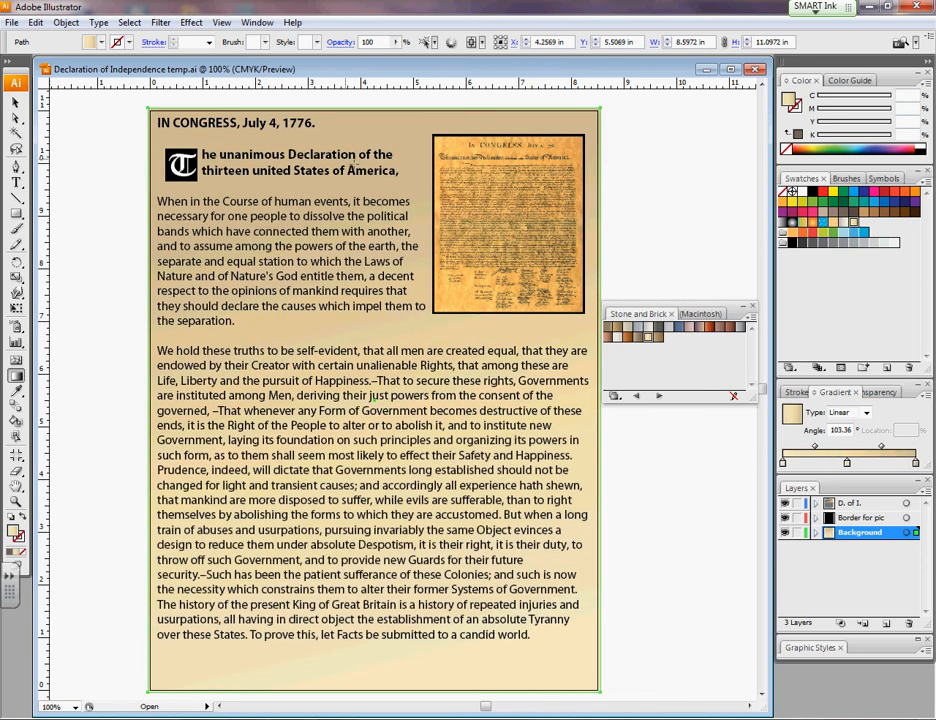
{"action": "left_click_drag", "start_coordinate": [338, 420], "coordinate": [374, 645]}
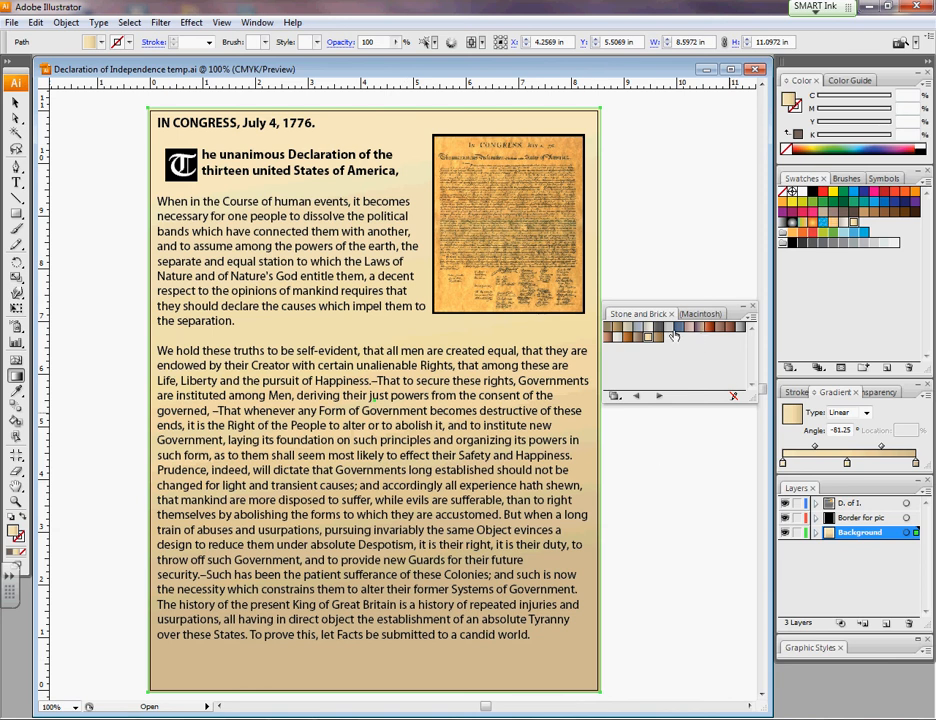
Try the grey-to-brown Stone and Brick gradient on the background rectangle, running from the page top downward at about -85°.
{"action": "left_click", "coordinate": [608, 328]}
{"action": "left_click_drag", "start_coordinate": [338, 152], "coordinate": [386, 660]}
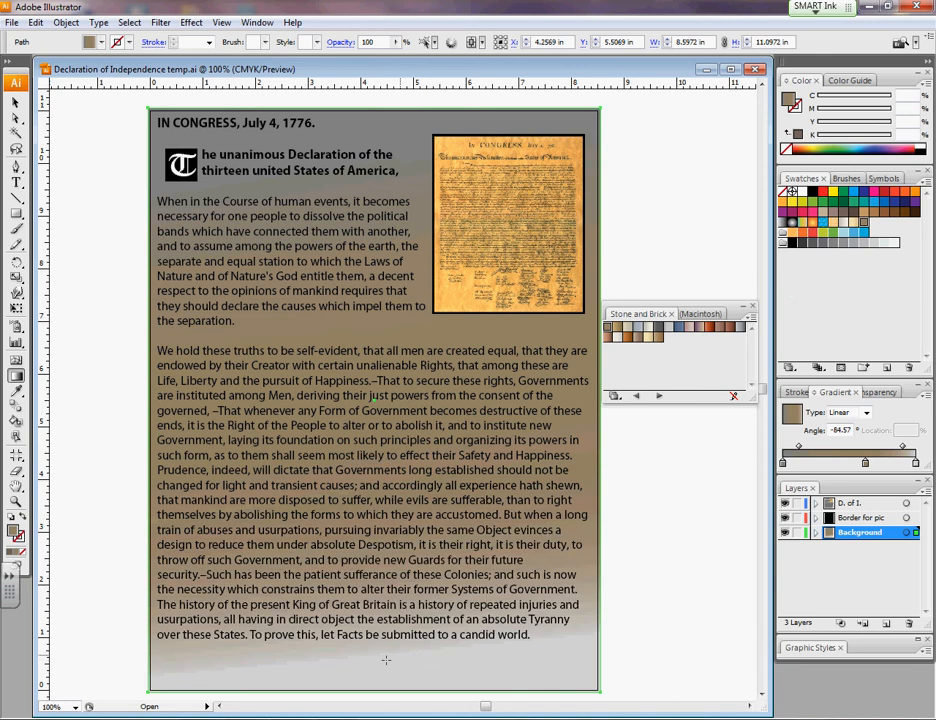
Reapply the cream-to-tan Stone and Brick gradient to the background rectangle, running from the page top downward at about -82°.
{"action": "left_click", "coordinate": [647, 338]}
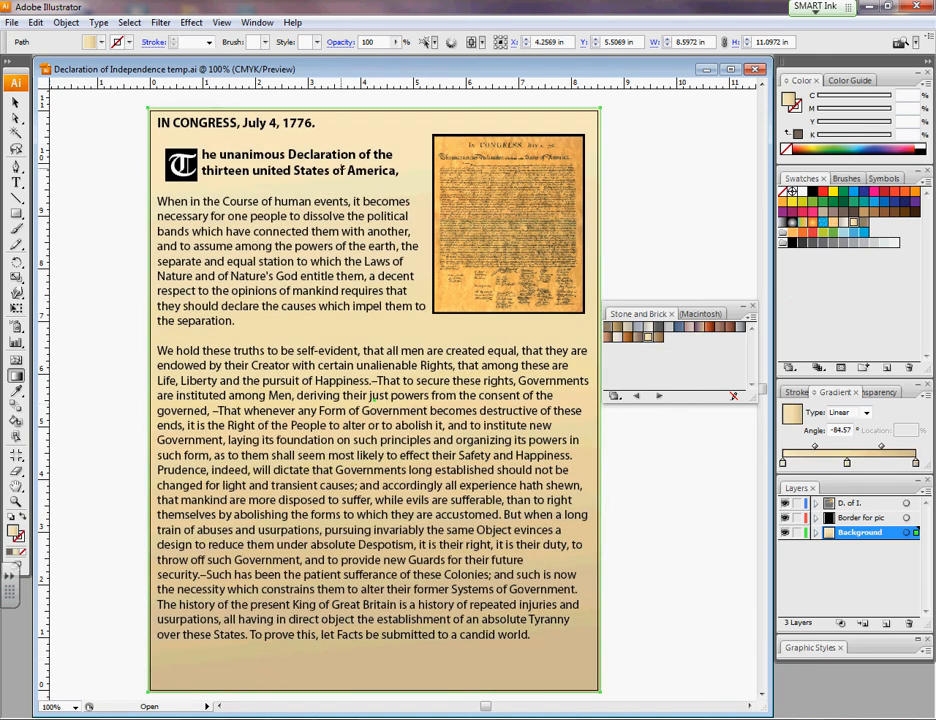
{"action": "left_click_drag", "start_coordinate": [340, 175], "coordinate": [340, 276]}
{"action": "left_click_drag", "start_coordinate": [350, 200], "coordinate": [400, 645]}
{"action": "left_click", "coordinate": [15, 102]}
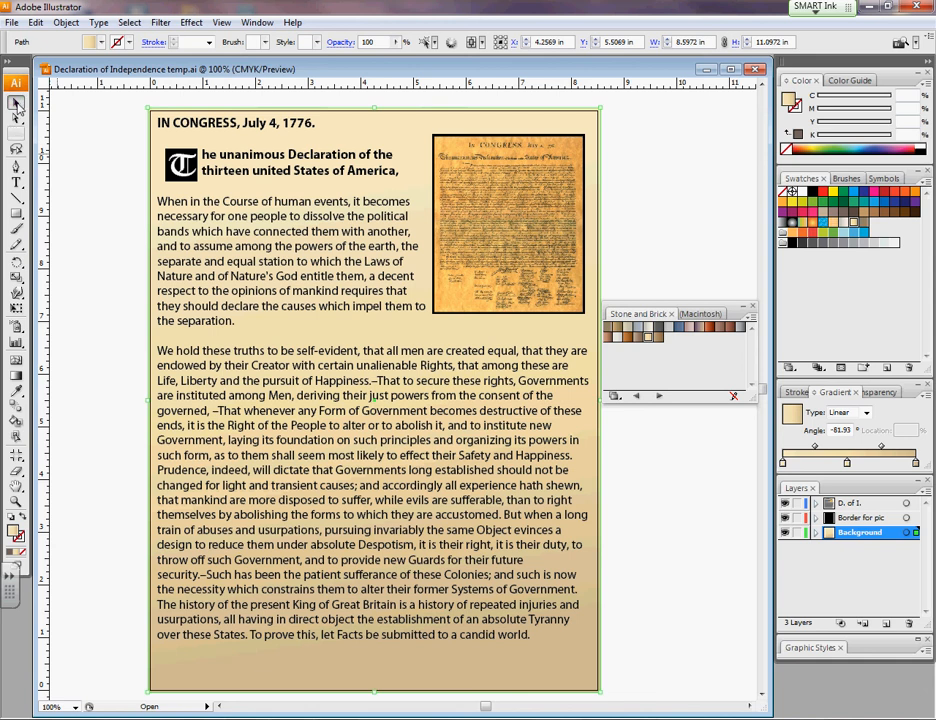
Choose the Line Segment tool and display the document's brushes in place of the swatches.
{"action": "left_click", "coordinate": [16, 198]}
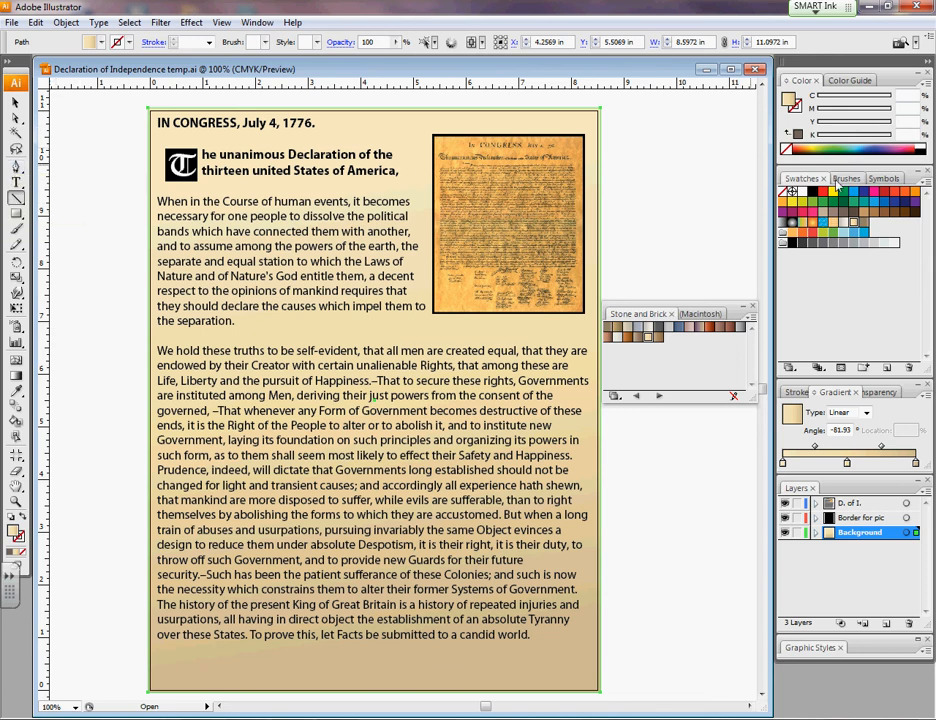
{"action": "left_click", "coordinate": [847, 180]}
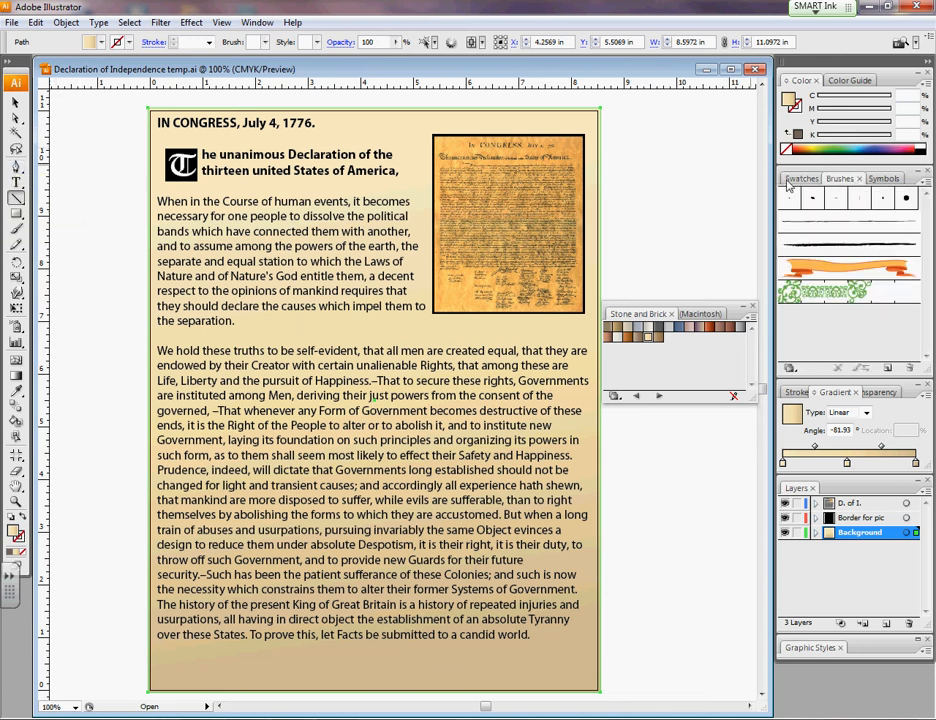
{"action": "left_click", "coordinate": [799, 180]}
{"action": "left_click", "coordinate": [840, 178]}
{"action": "left_click", "coordinate": [258, 22]}
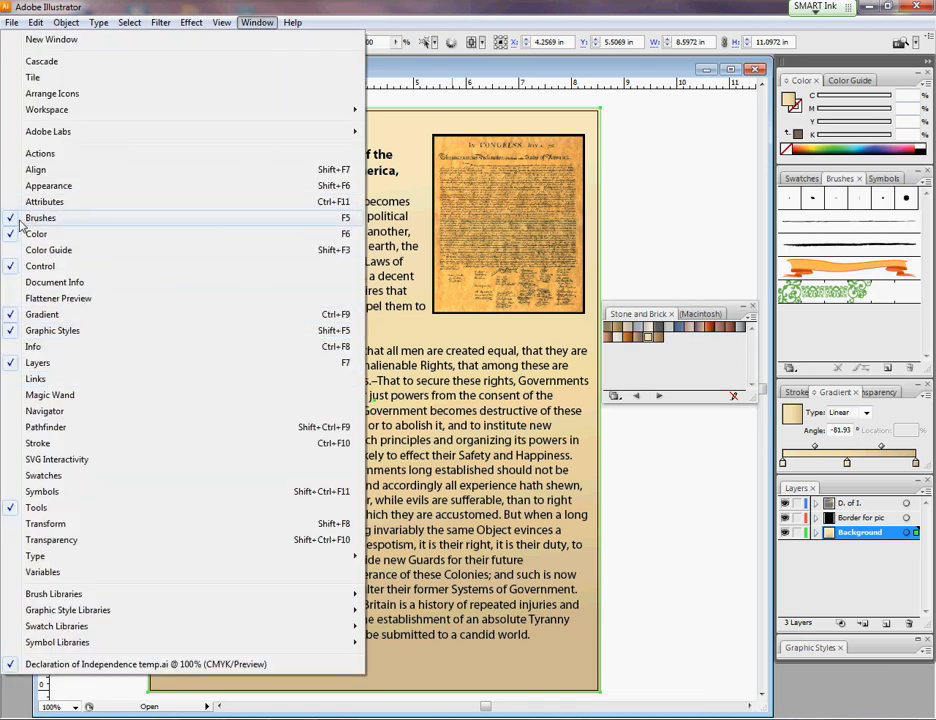
{"action": "left_click", "coordinate": [292, 22]}
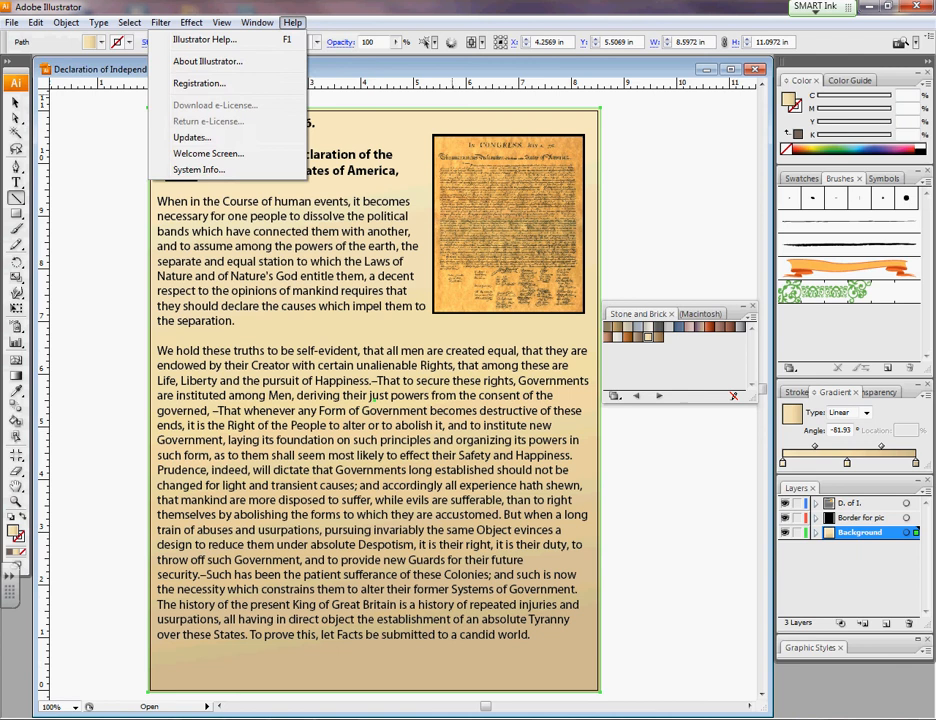
{"action": "left_click", "coordinate": [292, 22]}
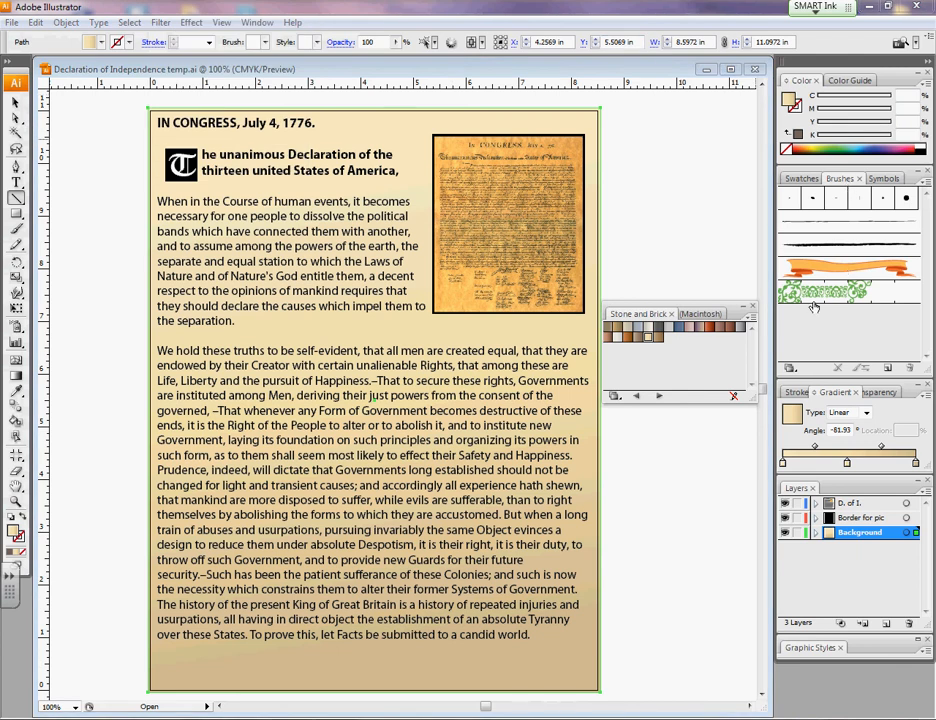
Close the Stone and Brick library and load the Decorative_Text Dividers brush library beside the page.
{"action": "left_click", "coordinate": [753, 306]}
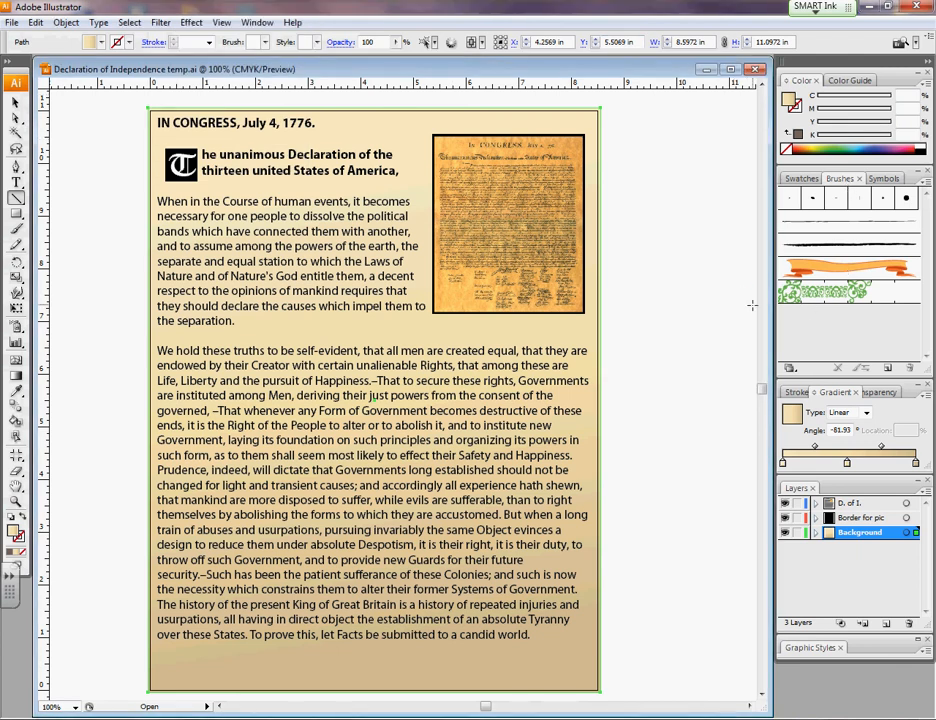
{"action": "left_click", "coordinate": [790, 369]}
{"action": "mouse_move", "coordinate": [807, 454]}
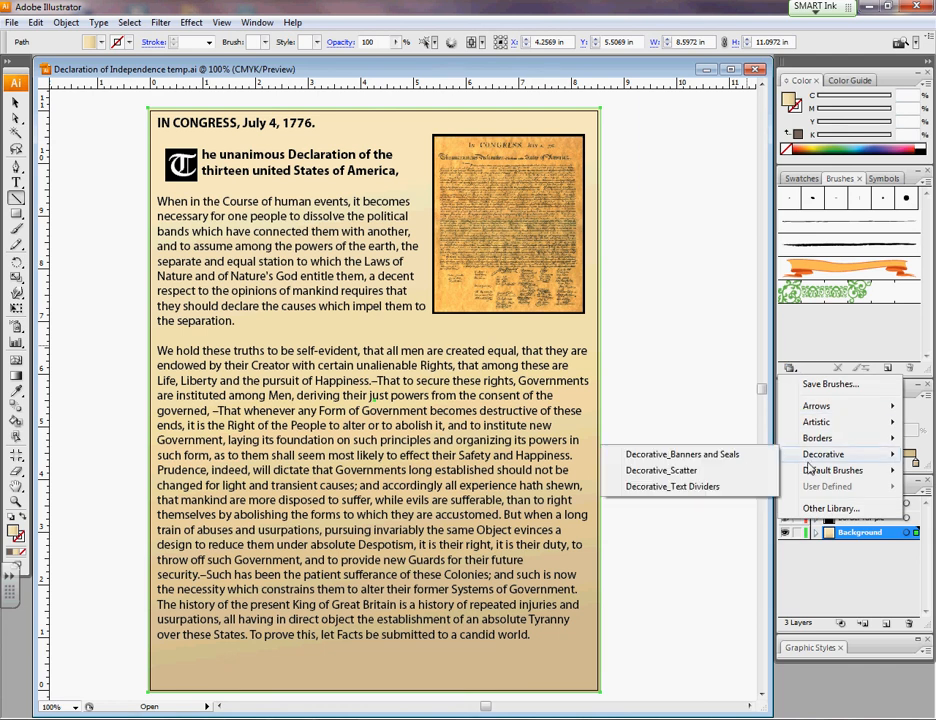
{"action": "left_click", "coordinate": [662, 487]}
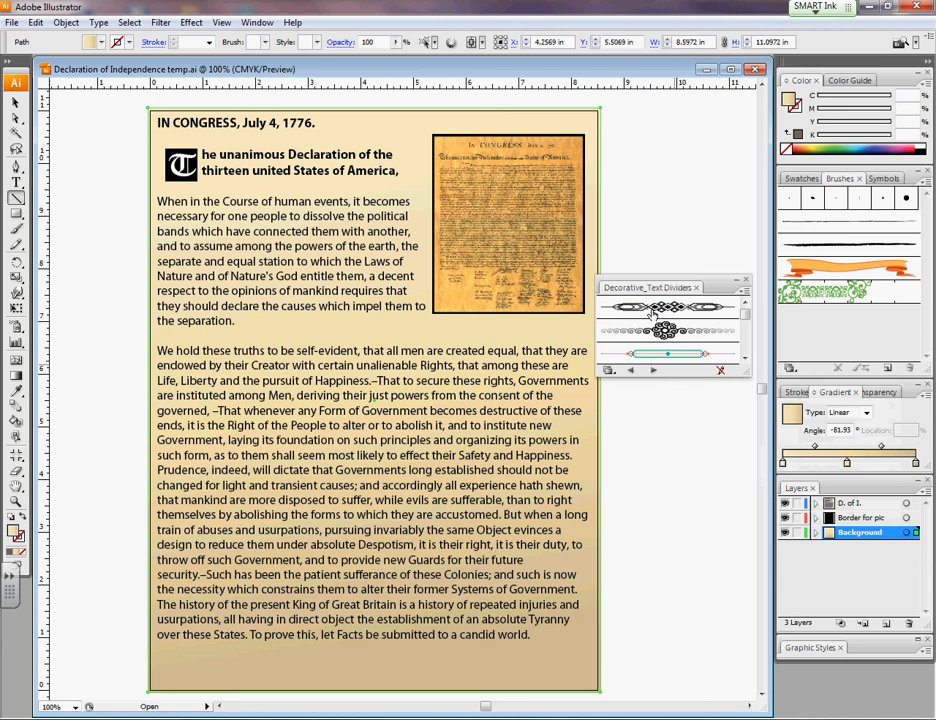
{"action": "left_click_drag", "start_coordinate": [651, 288], "coordinate": [664, 227]}
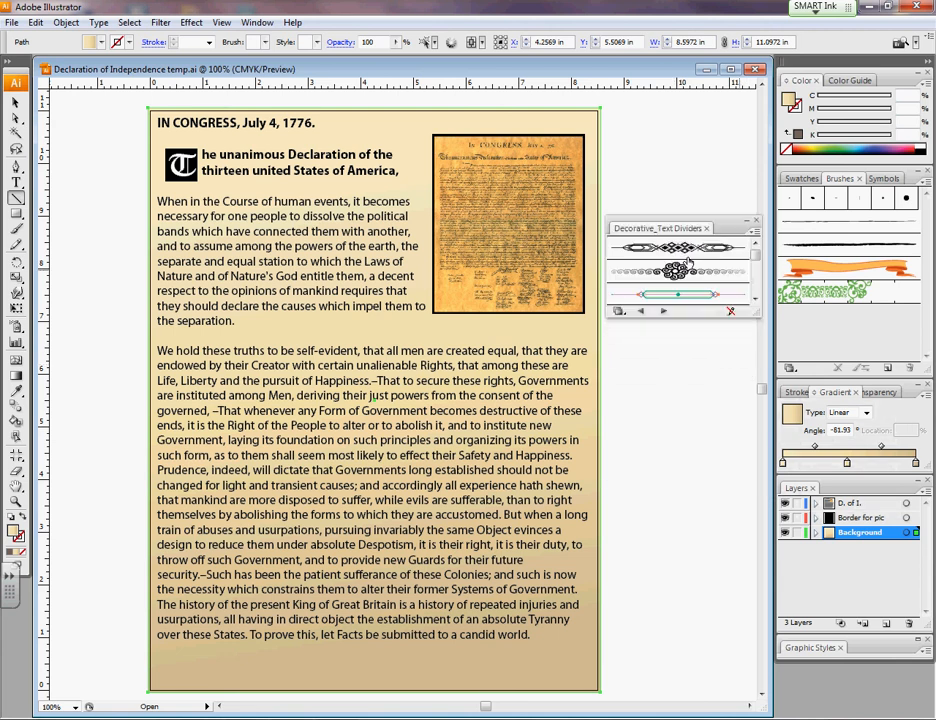
Try the diamond-knot text divider brush on the outline of the background rectangle, undoing each attempt.
{"action": "left_click", "coordinate": [675, 250]}
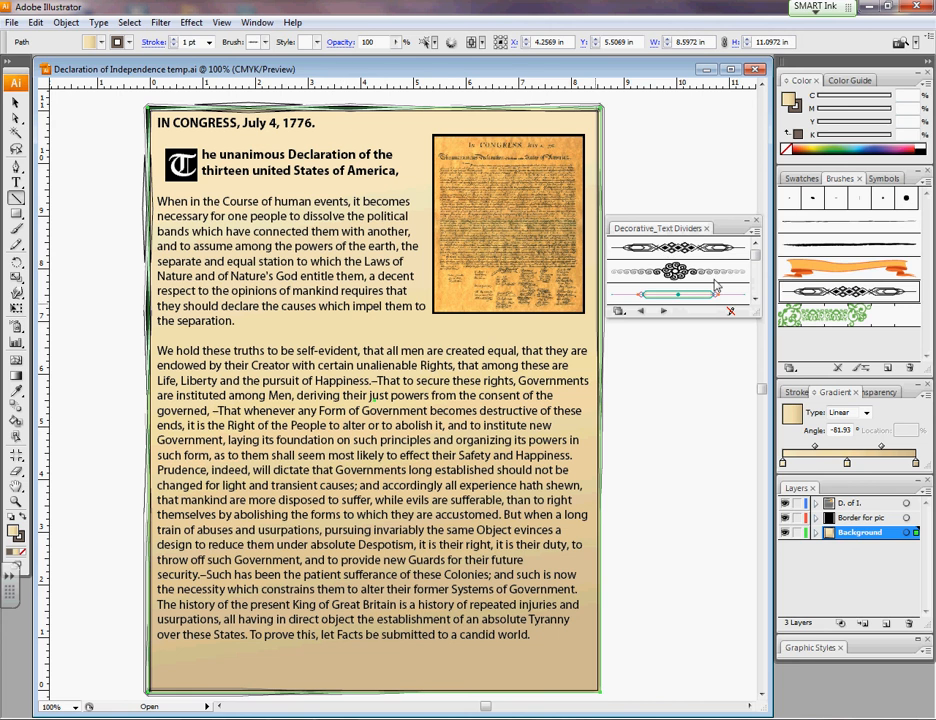
{"action": "key", "text": "ctrl+z"}
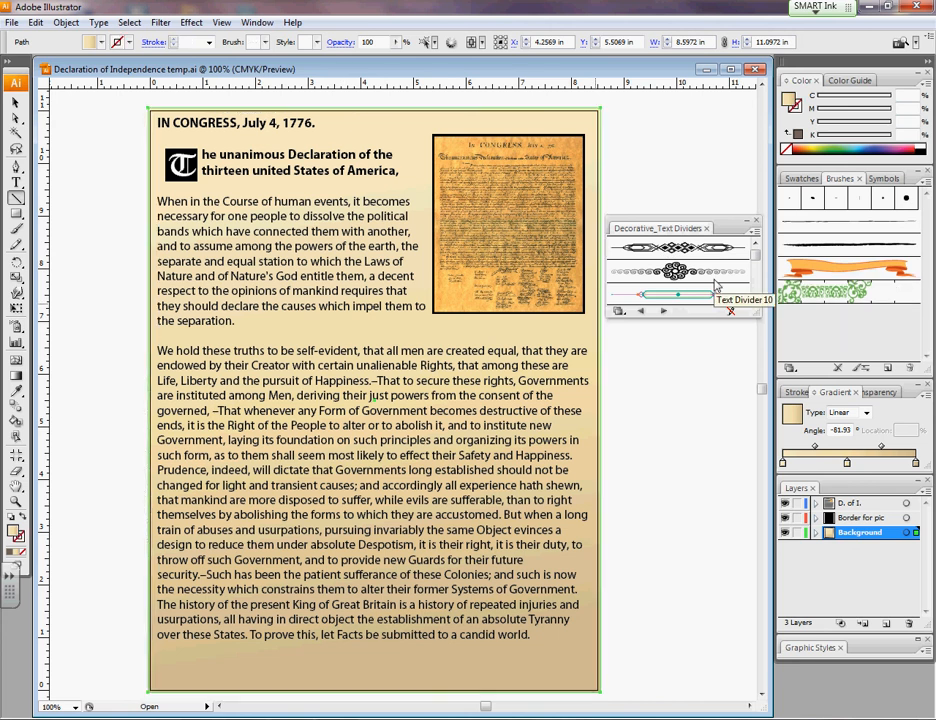
{"action": "left_click", "coordinate": [15, 102]}
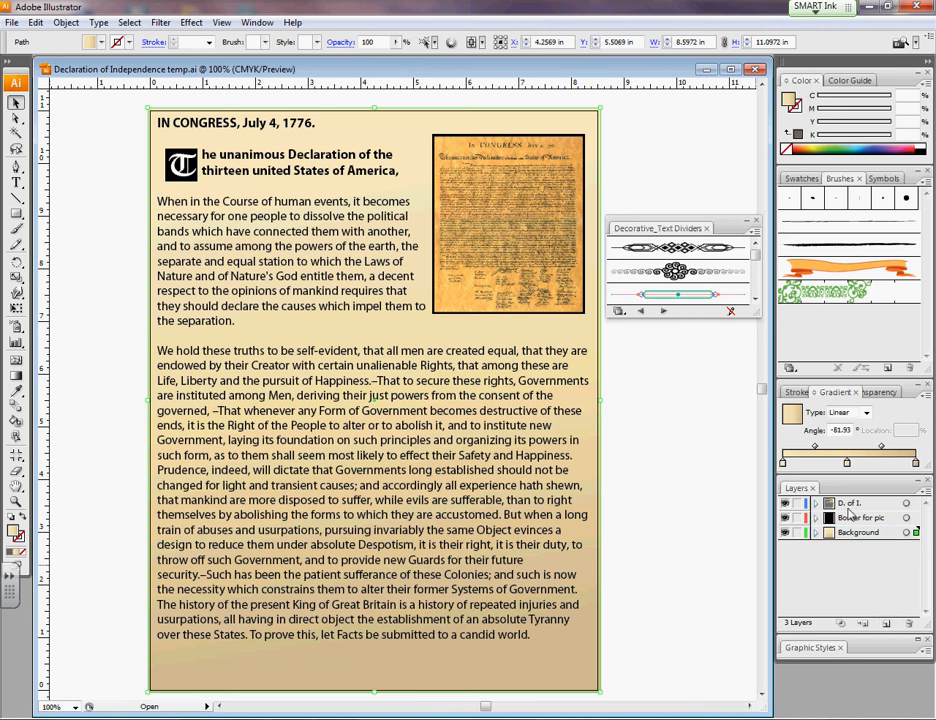
{"action": "left_click", "coordinate": [848, 504]}
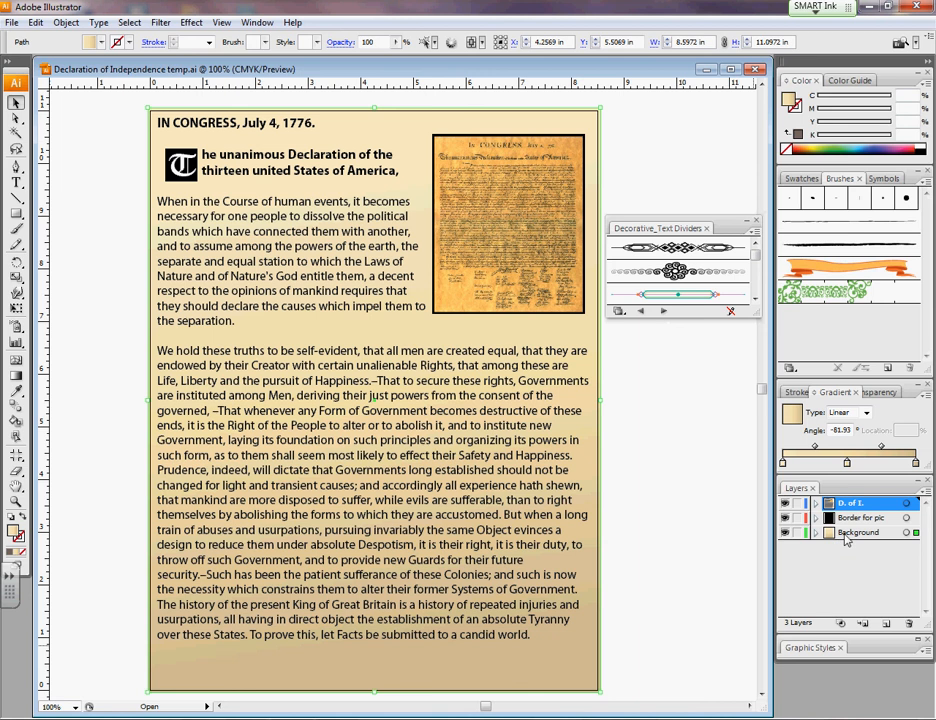
{"action": "left_click", "coordinate": [678, 250]}
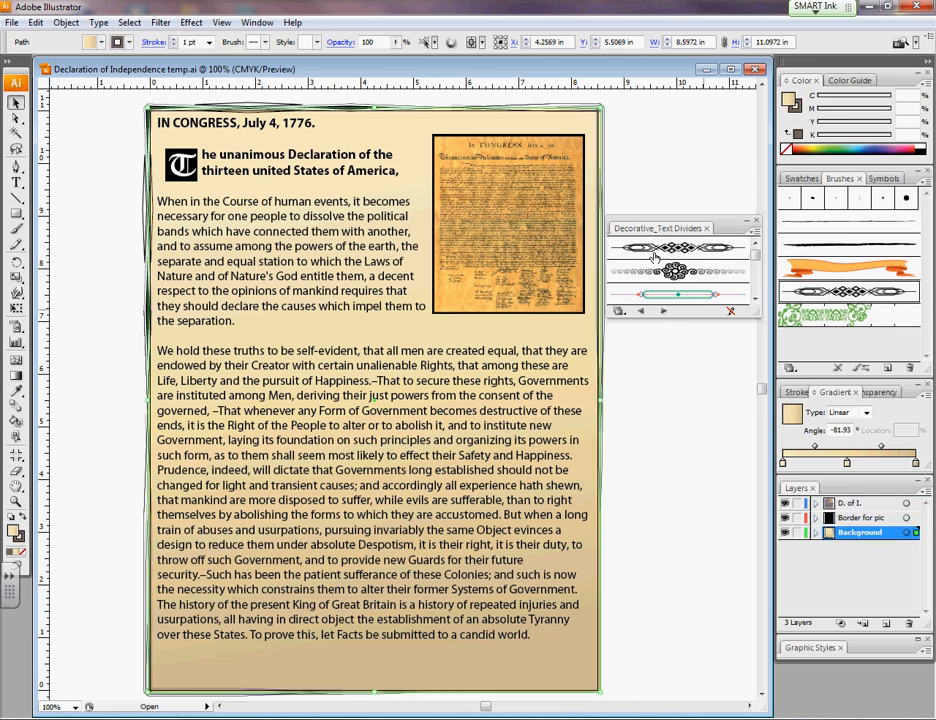
{"action": "key", "text": "ctrl+z"}
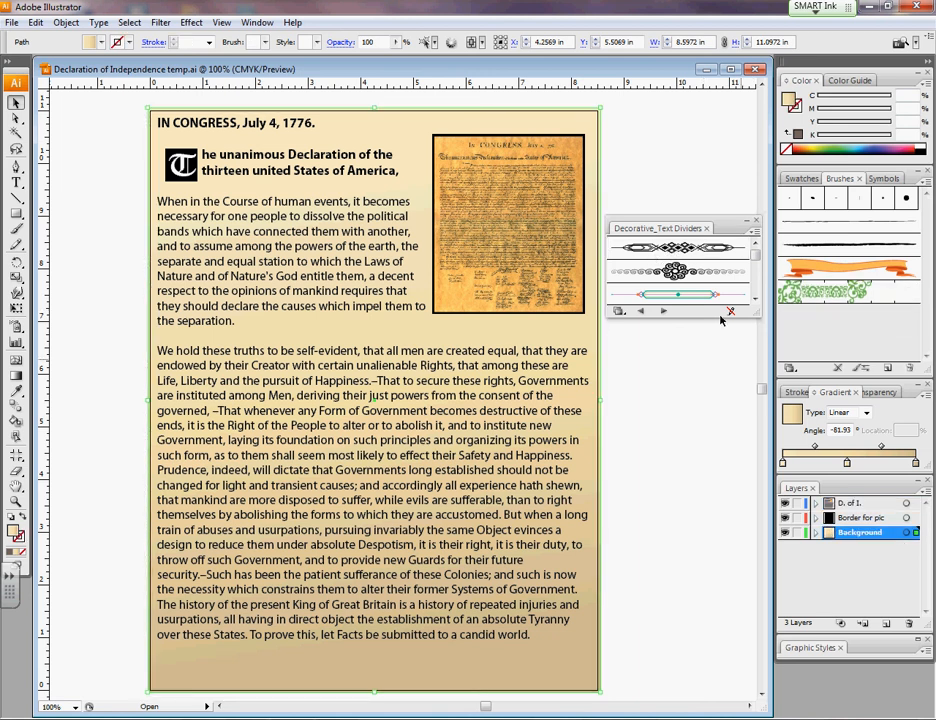
Target the "D. of I." layer and try the diamond-knot divider brush on its contents, undoing each attempt.
{"action": "left_click", "coordinate": [906, 504]}
{"action": "left_click", "coordinate": [678, 248]}
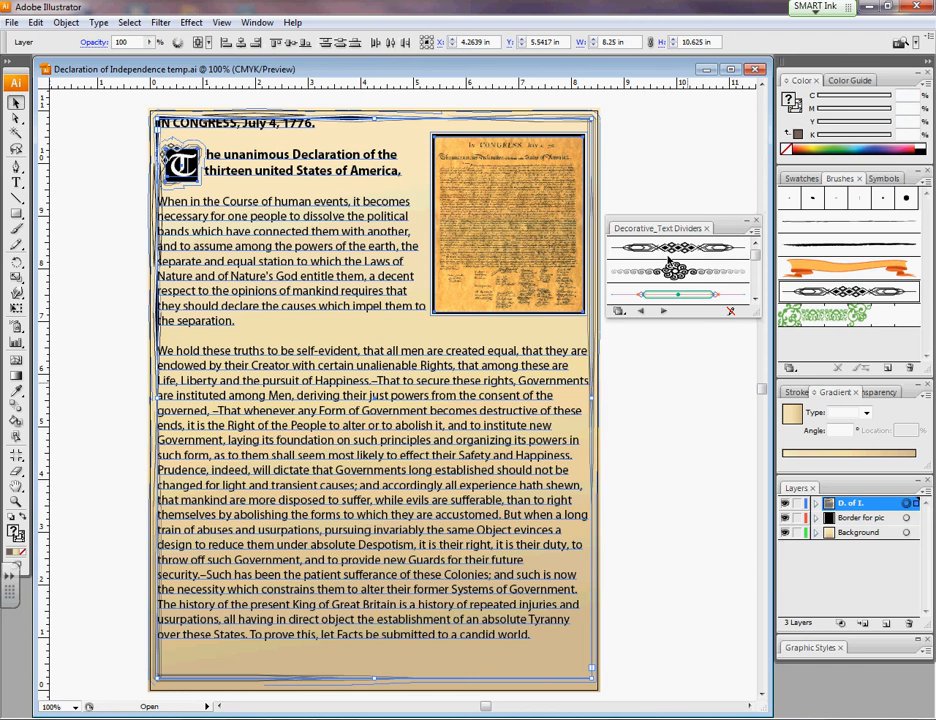
{"action": "key", "text": "ctrl+z"}
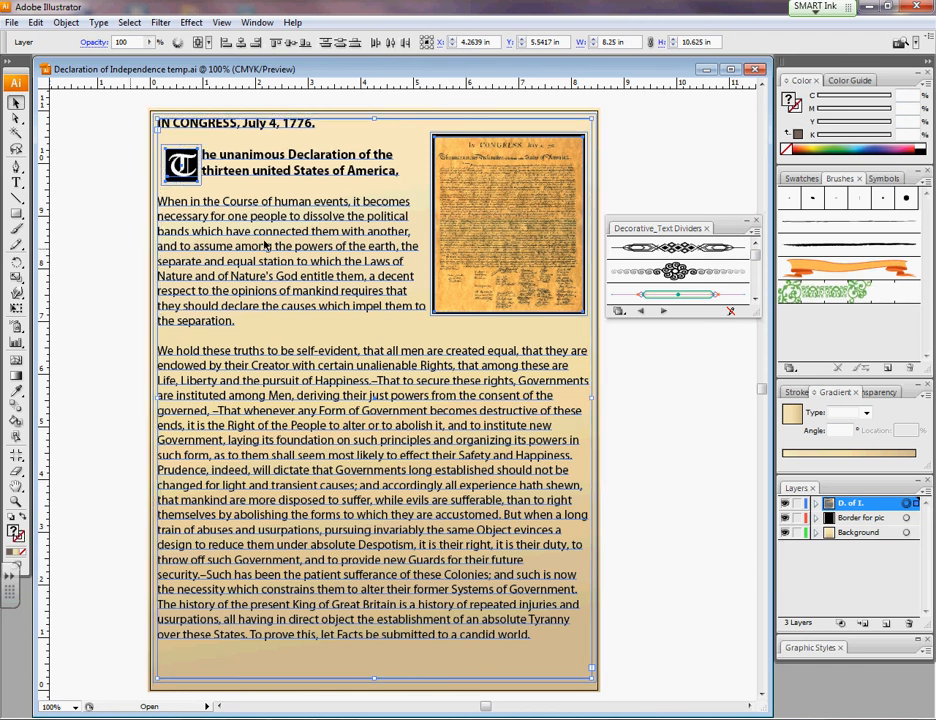
{"action": "left_click", "coordinate": [17, 198]}
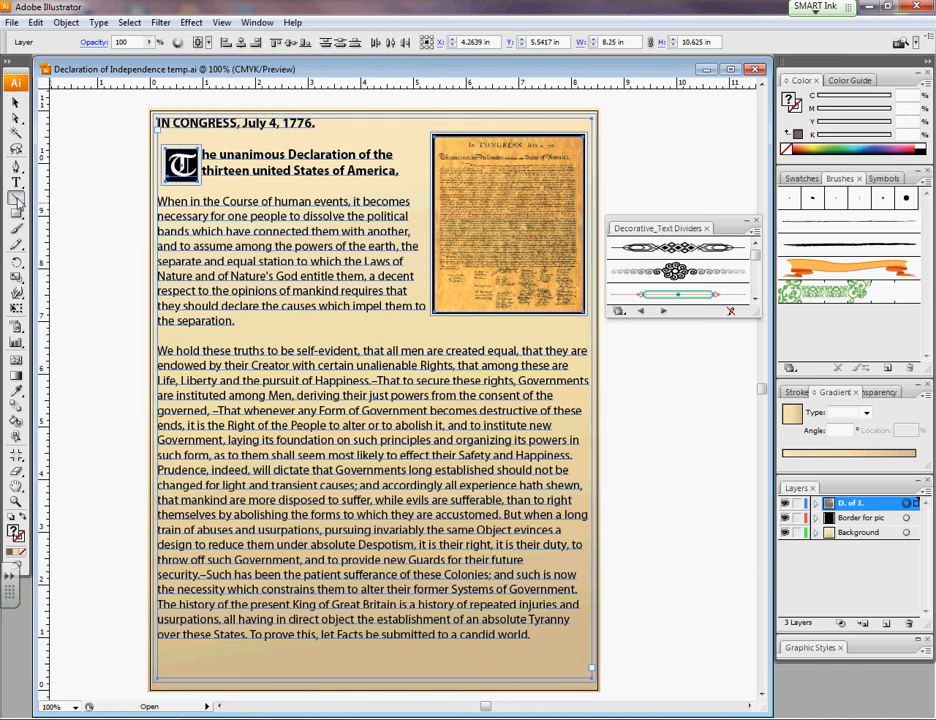
{"action": "left_click", "coordinate": [655, 248]}
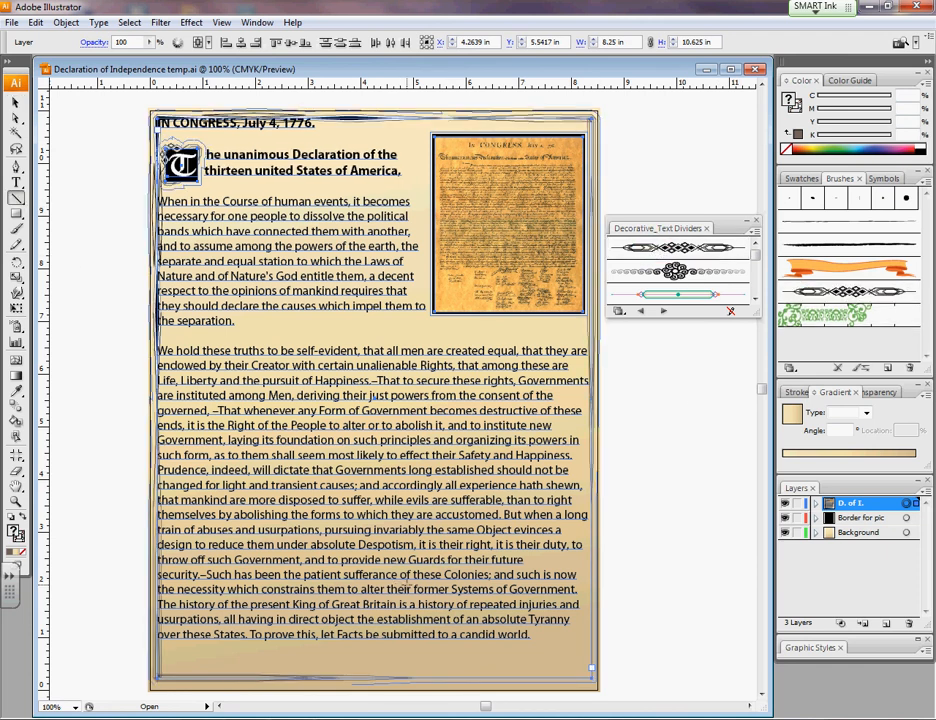
{"action": "key", "text": "ctrl+z"}
Try drawing a line about 3.92 in long beneath the last text line for the diamond-knot divider, and undo it.
{"action": "left_click_drag", "start_coordinate": [272, 659], "coordinate": [479, 657]}
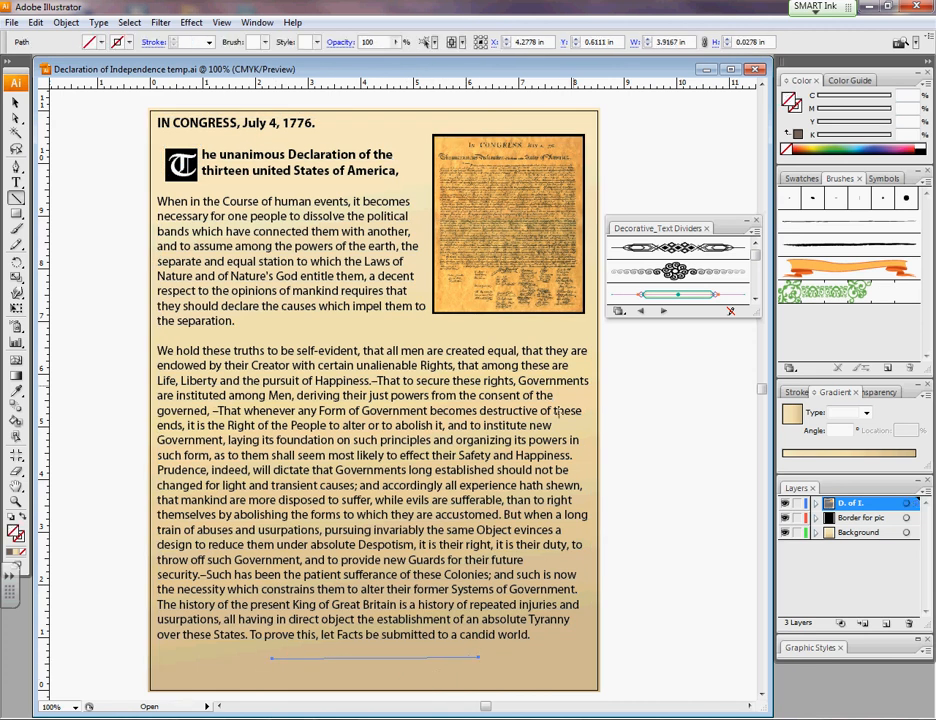
{"action": "left_click", "coordinate": [660, 247]}
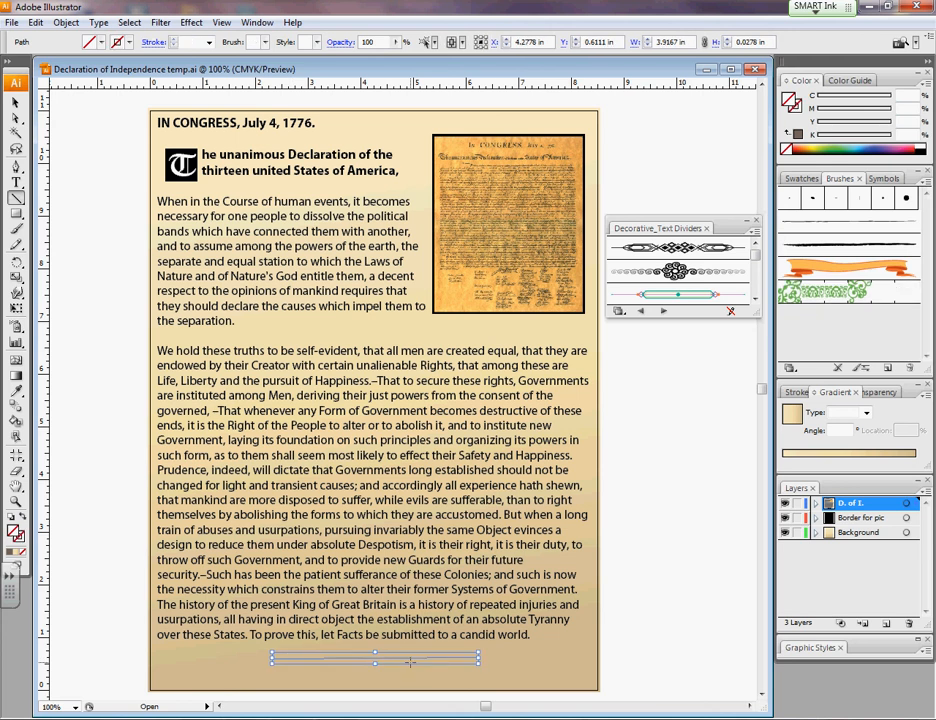
{"action": "key", "text": "ctrl+z"}
{"action": "left_click", "coordinate": [290, 688]}
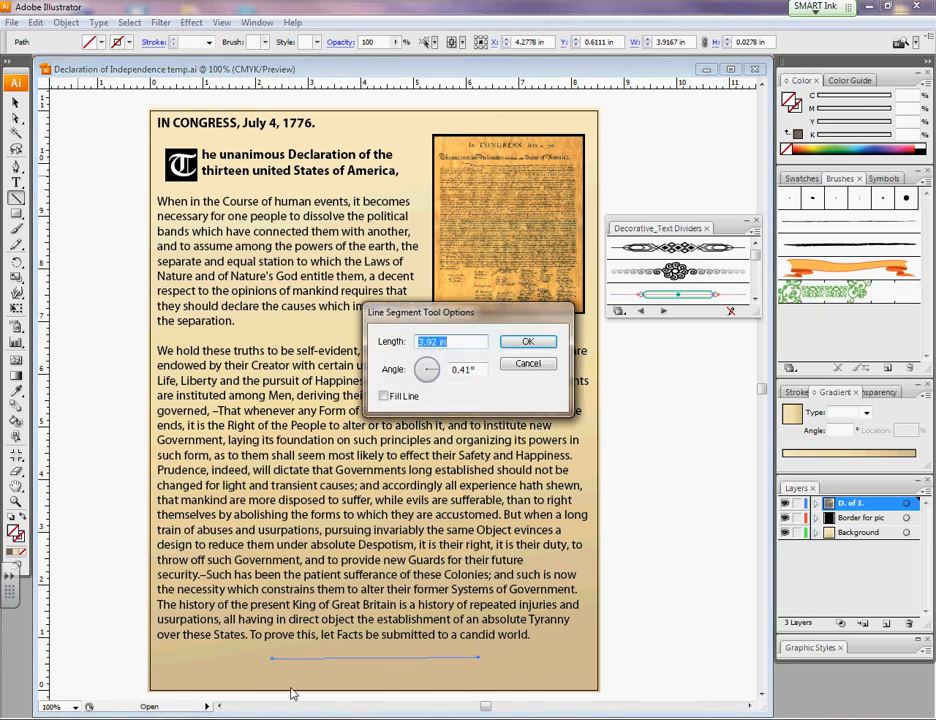
{"action": "left_click", "coordinate": [524, 363]}
{"action": "key", "text": "ctrl+a"}
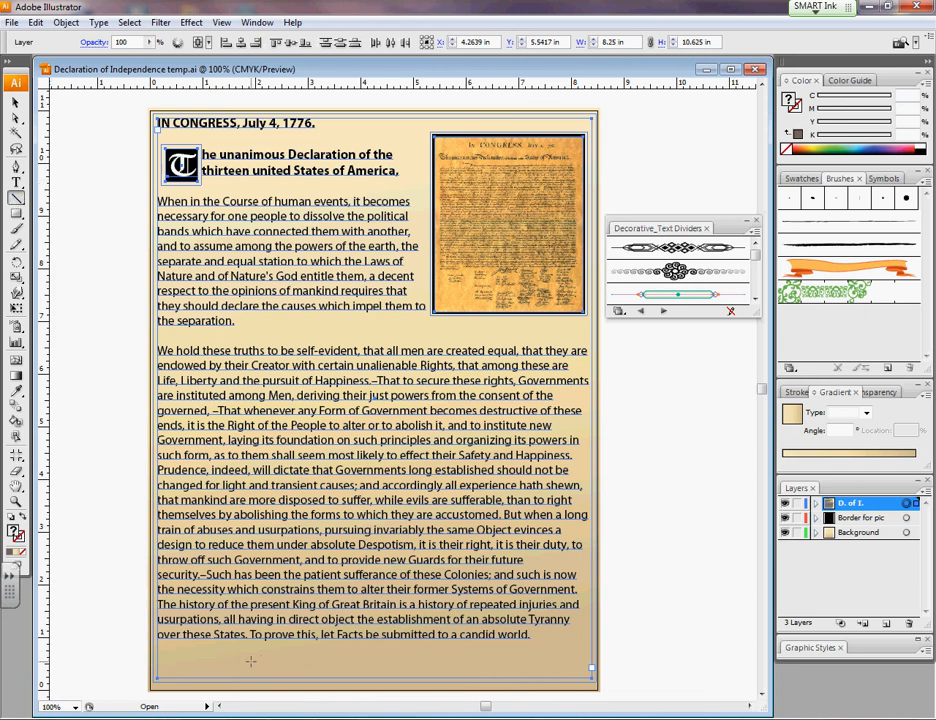
Draw a perfectly horizontal line about 5.25 in long beneath the last line of text, discarding a slightly tilted attempt.
{"action": "left_click_drag", "start_coordinate": [250, 661], "coordinate": [505, 659]}
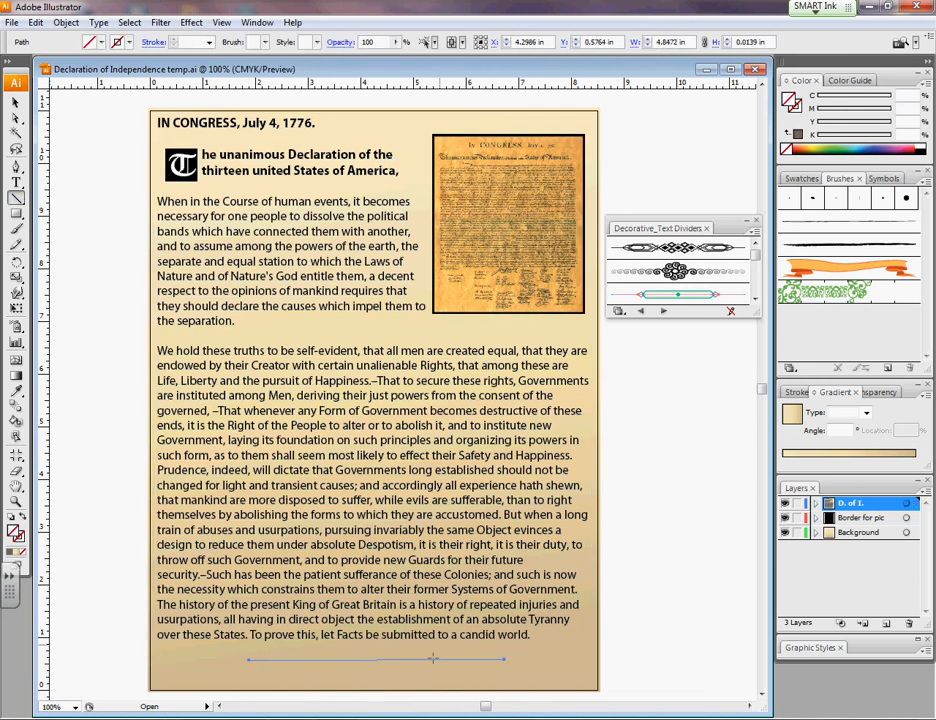
{"action": "key", "text": "ctrl+a"}
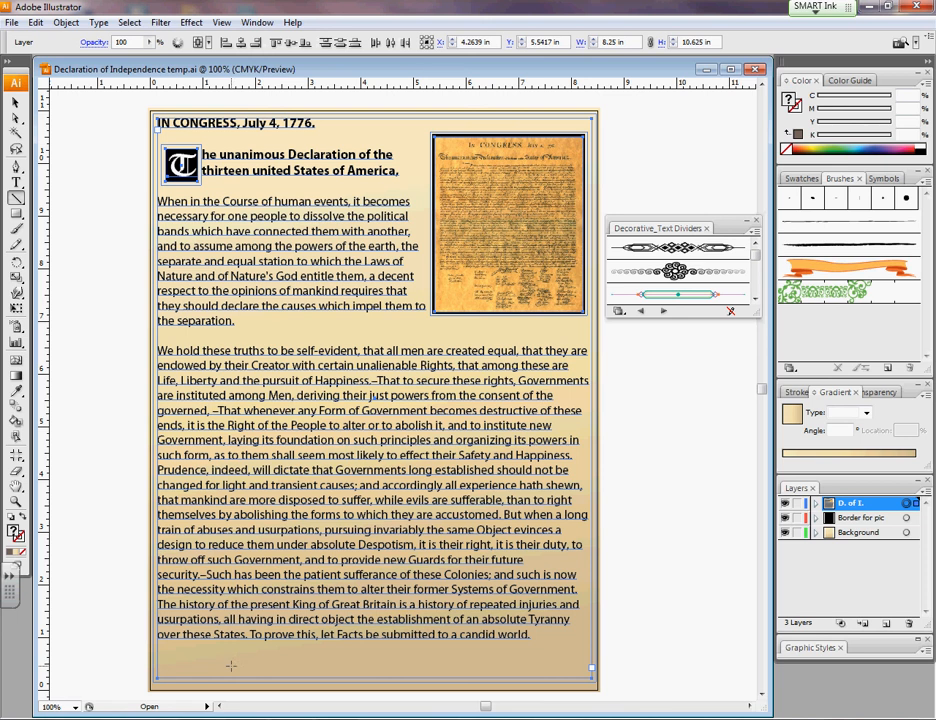
{"action": "key", "text": "ctrl+shift+a"}
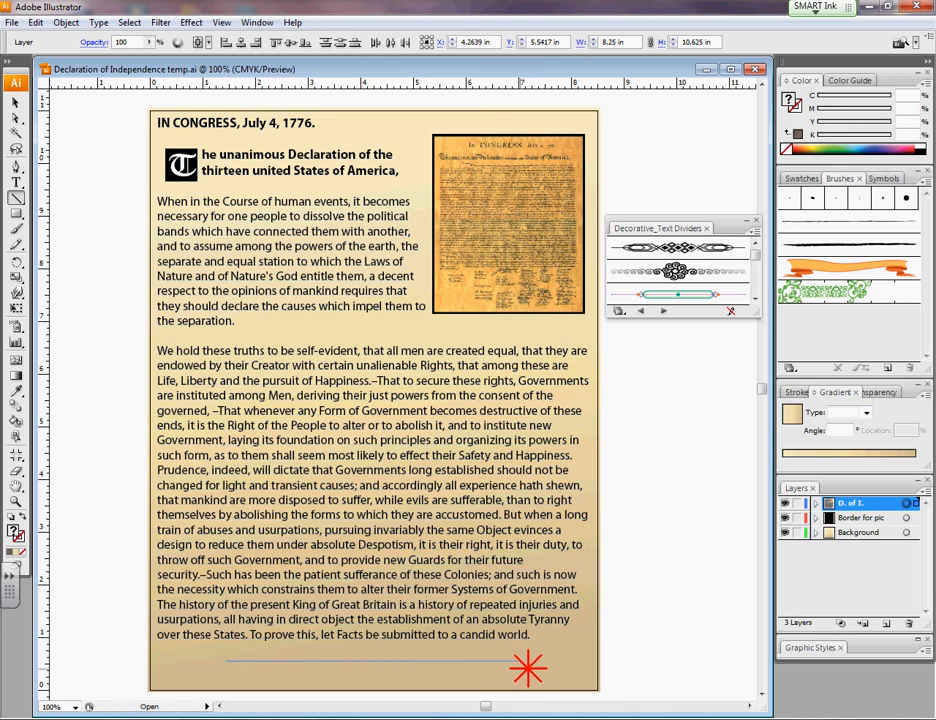
{"action": "left_click", "coordinate": [503, 661], "text": "ctrl"}
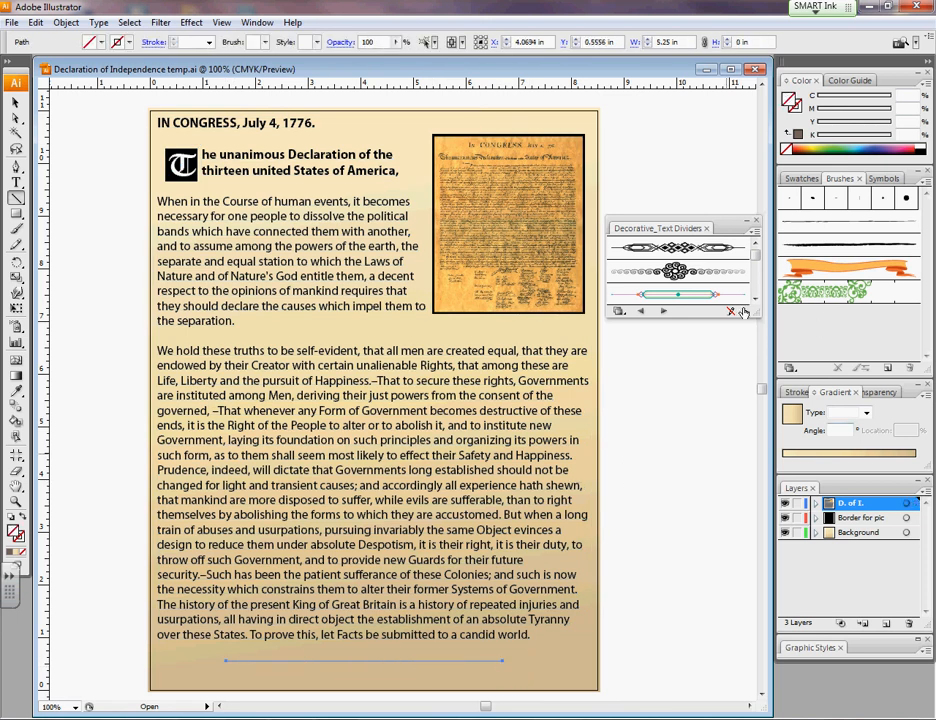
Stroke the line beneath the text with the diamond-knot divider brush after trying the scrollwork one, and deselect the line.
{"action": "left_click", "coordinate": [658, 250]}
{"action": "left_click", "coordinate": [672, 273]}
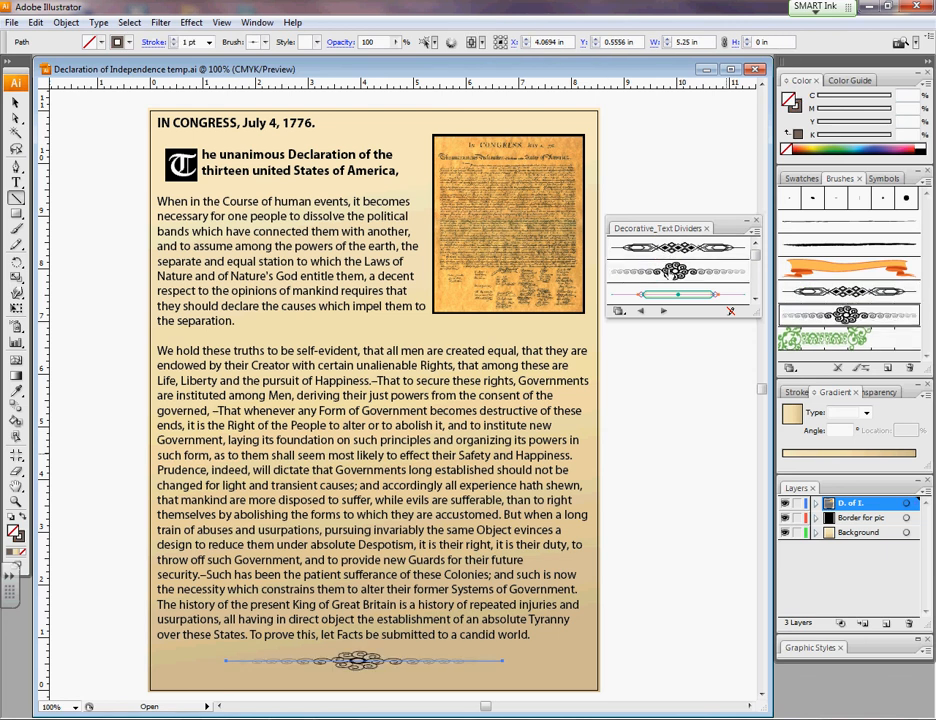
{"action": "left_click", "coordinate": [668, 252]}
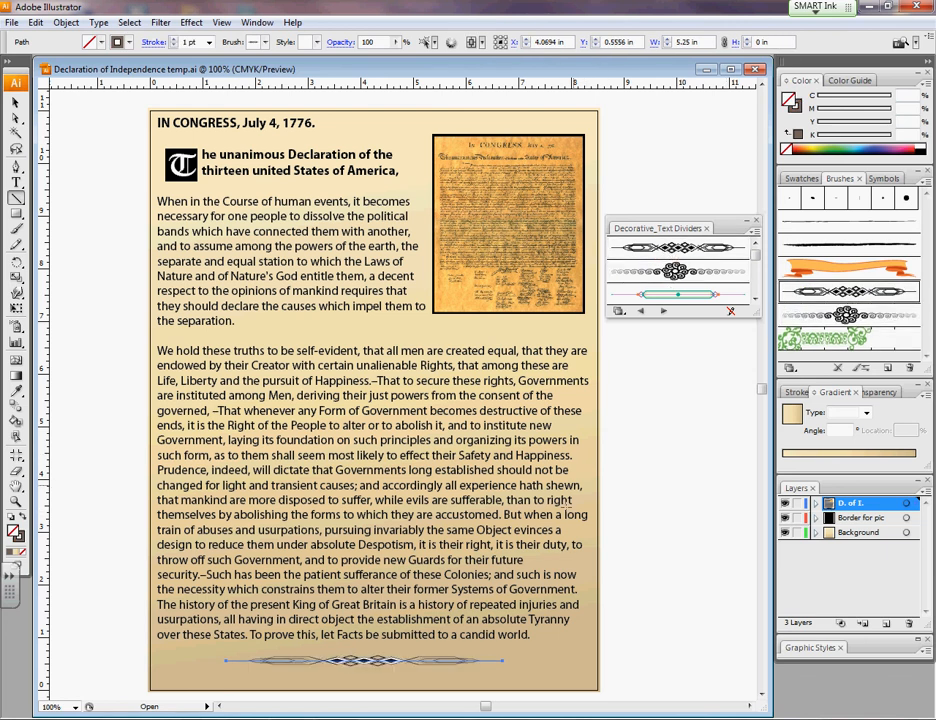
{"action": "left_click", "coordinate": [14, 100]}
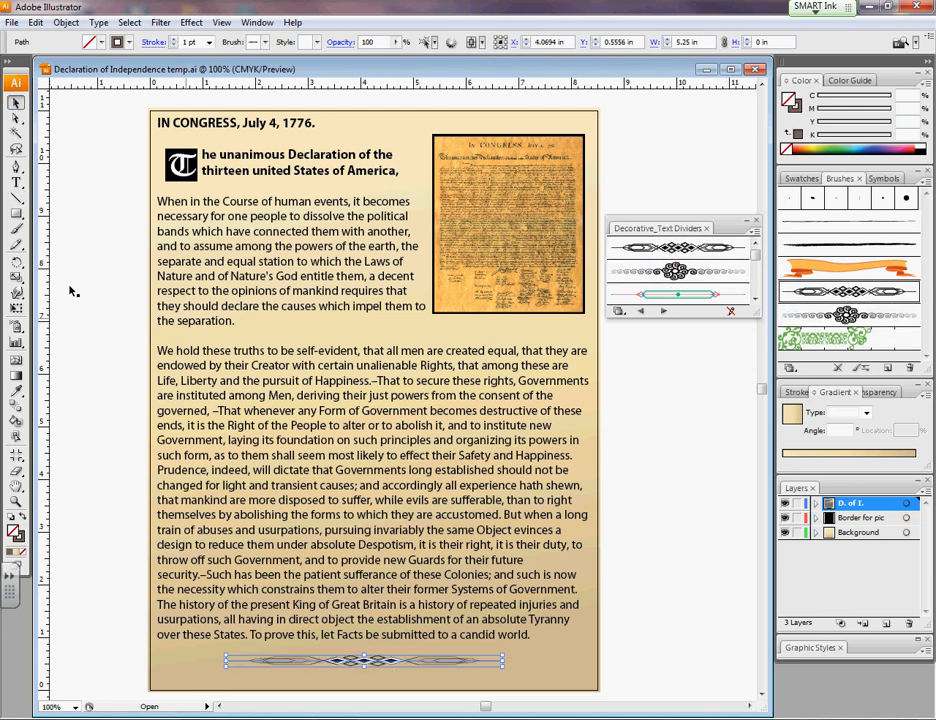
{"action": "left_click", "coordinate": [288, 330]}
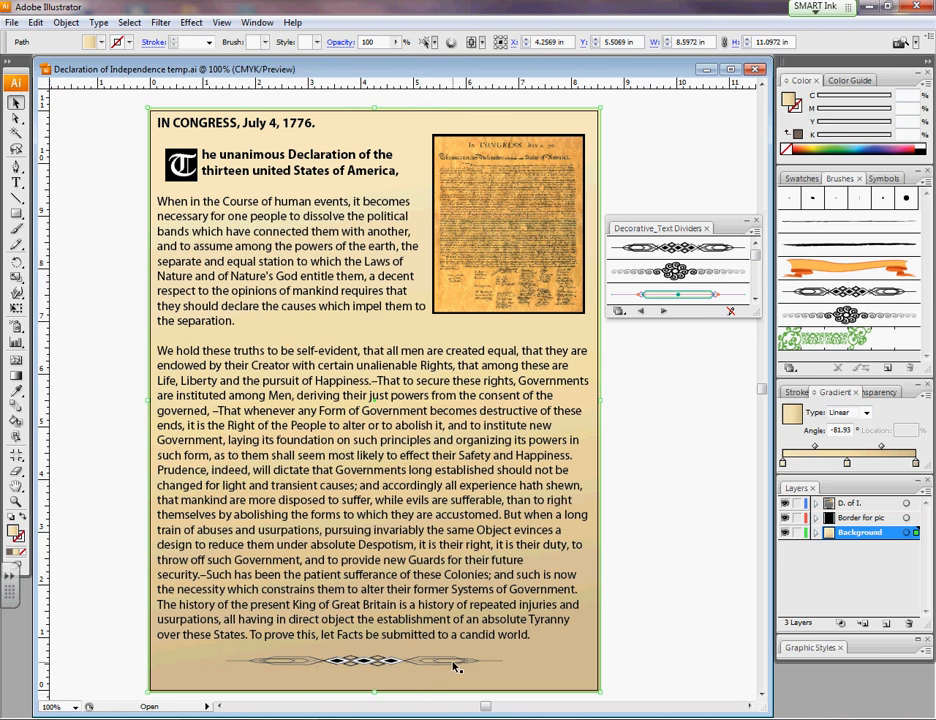
{"action": "scroll", "coordinate": [643, 646], "scroll_direction": "down", "scroll_amount": 2}
{"action": "scroll", "coordinate": [660, 638], "scroll_direction": "up", "scroll_amount": 2}
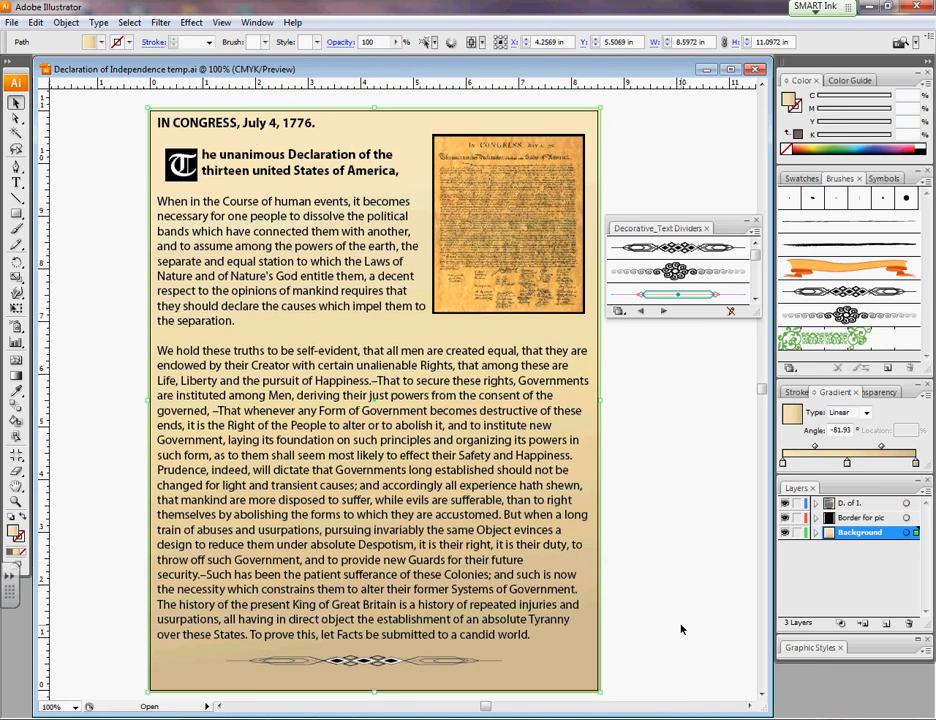